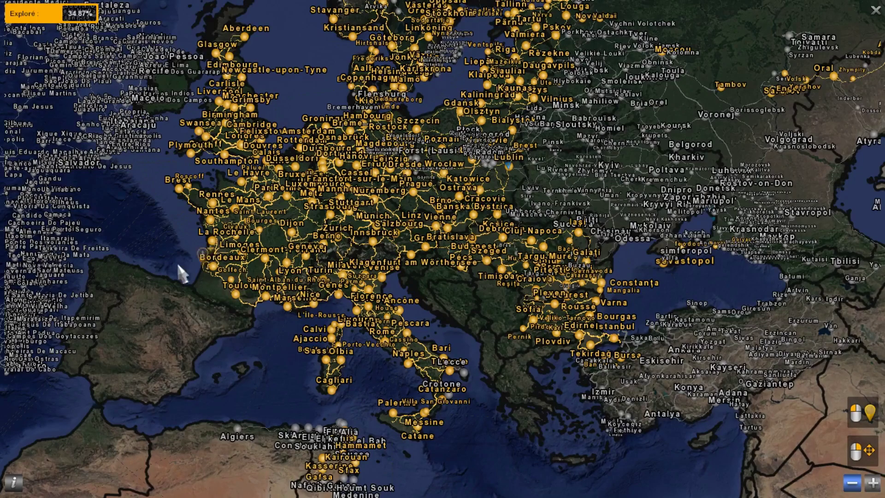
mouse_move(145, 195)
mouse_down()
mouse_move(290, 197)
mouse_move(363, 177)
mouse_up()
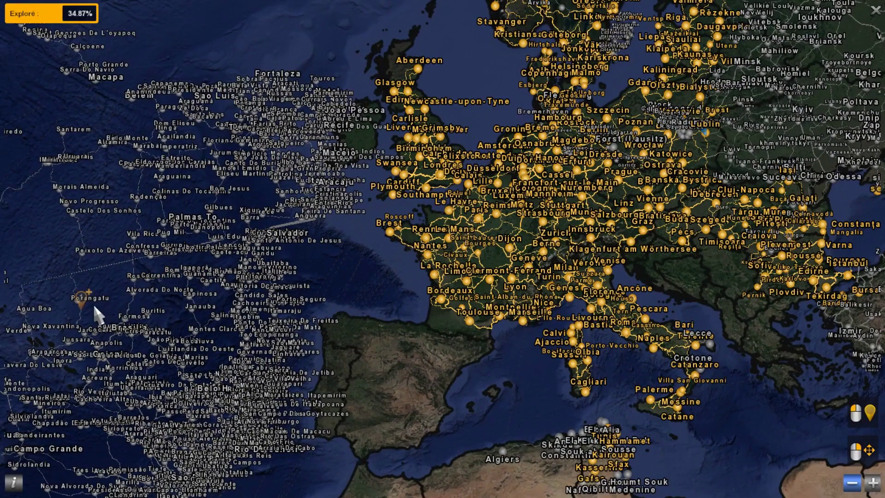
mouse_move(95, 308)
mouse_down()
mouse_move(223, 272)
mouse_move(259, 152)
mouse_move(334, 95)
mouse_up()
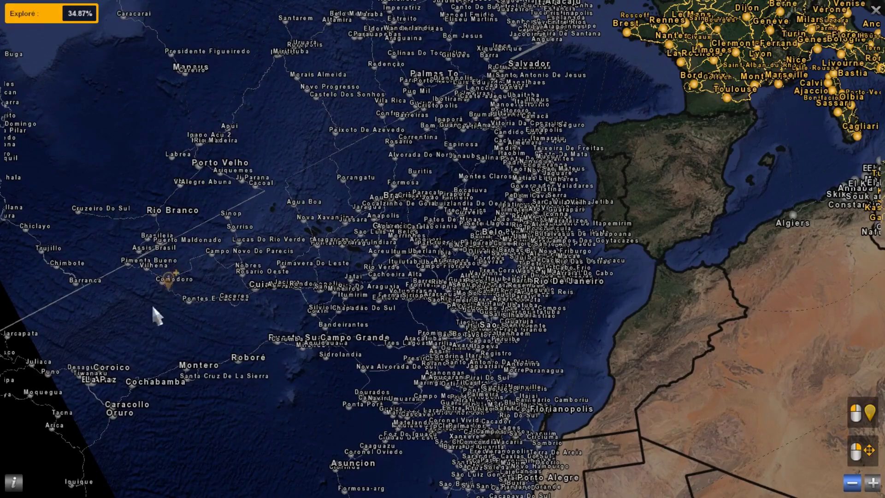
mouse_move(128, 335)
mouse_down()
mouse_move(199, 204)
mouse_move(272, 162)
mouse_up()
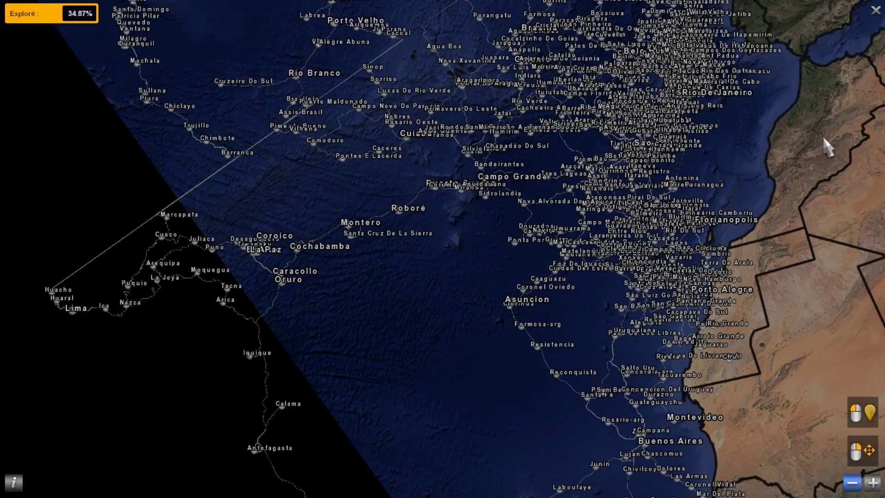
mouse_move(824, 139)
mouse_down()
mouse_move(713, 126)
mouse_move(596, 162)
mouse_move(502, 209)
mouse_move(424, 182)
mouse_move(249, 165)
mouse_up()
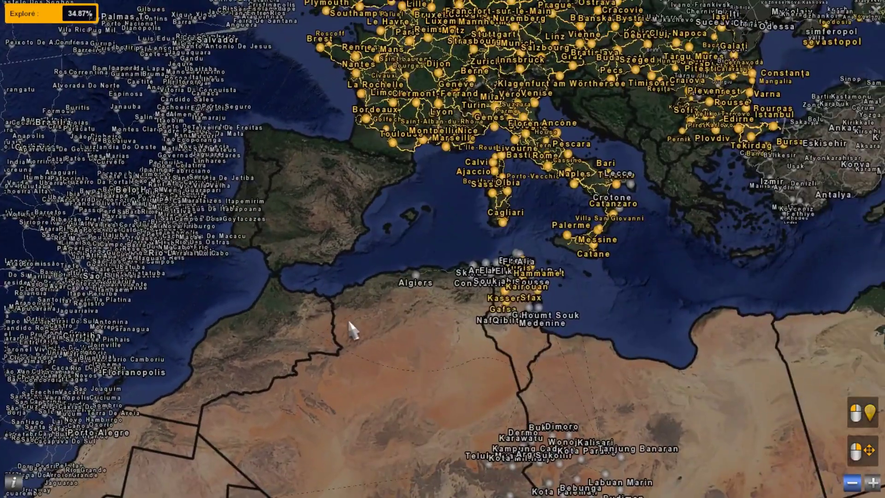
drag(485, 454, 473, 332)
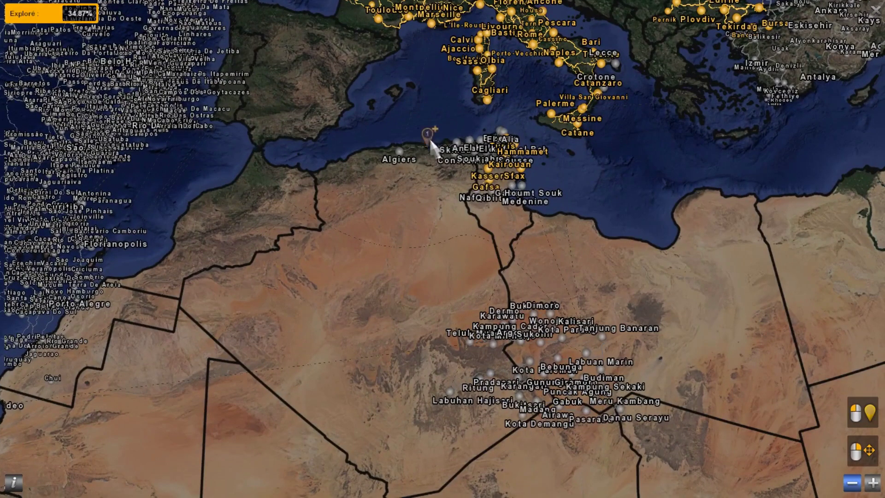
drag(431, 209, 334, 377)
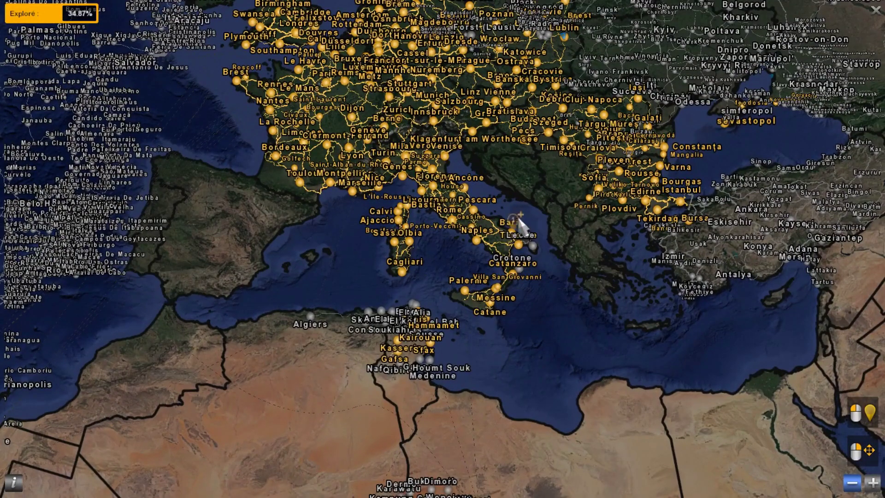
scroll(663, 295, up, 3)
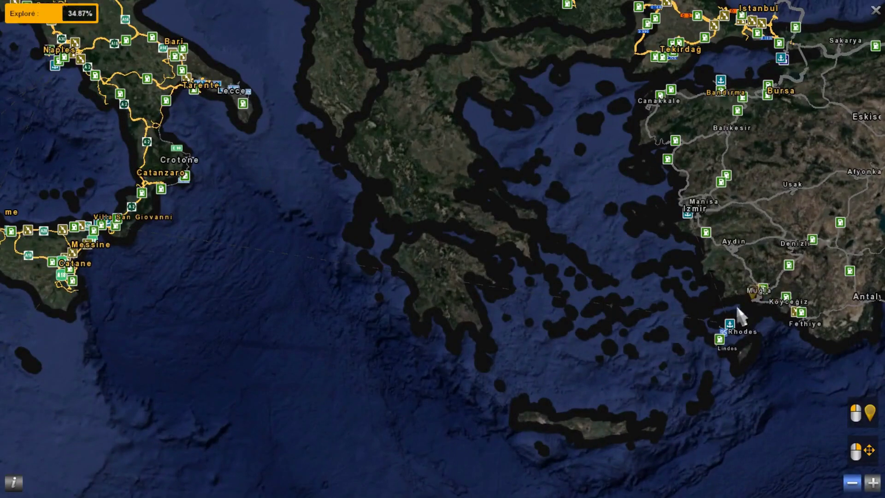
scroll(460, 210, down, 3)
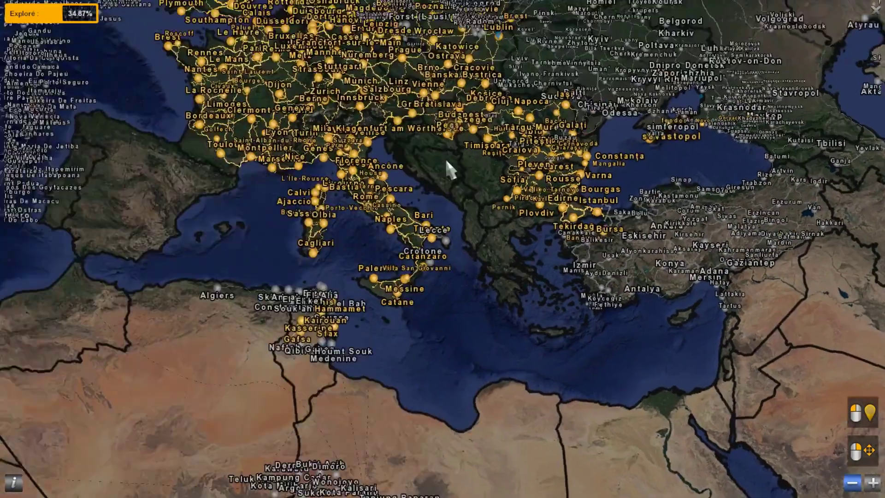
drag(446, 161, 532, 256)
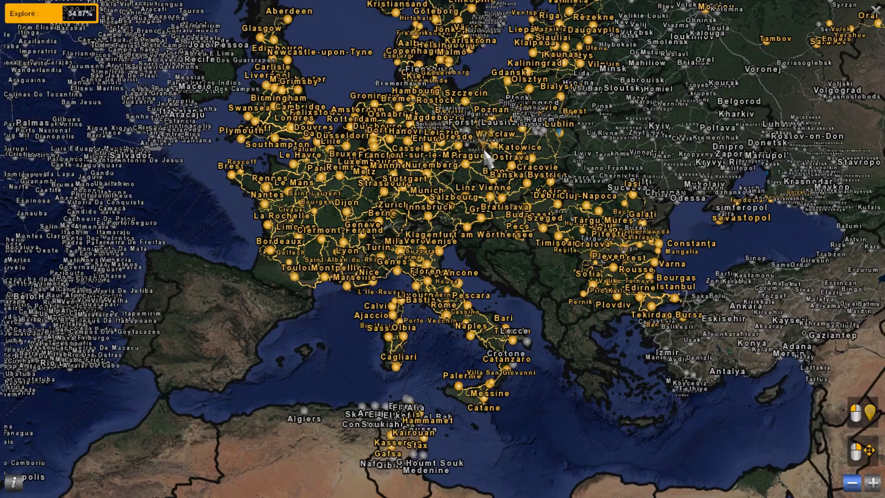
scroll(484, 152, up, 3)
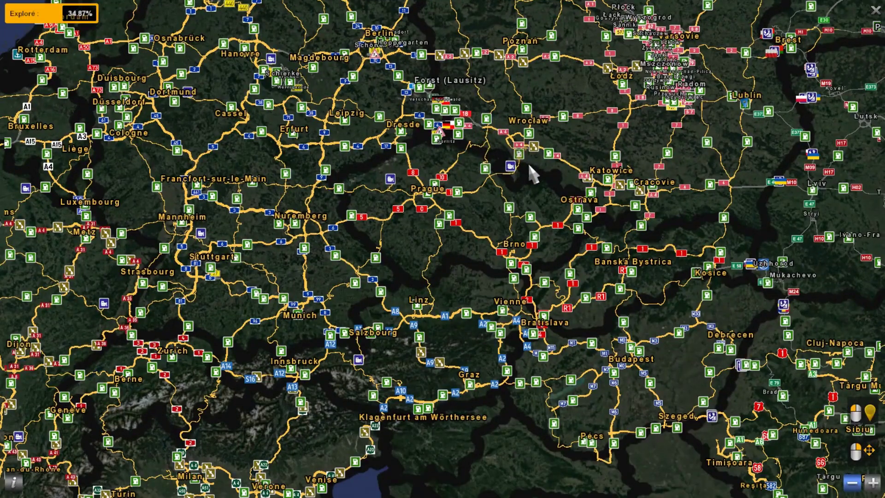
scroll(465, 108, up, 3)
drag(465, 106, 495, 198)
click(495, 198)
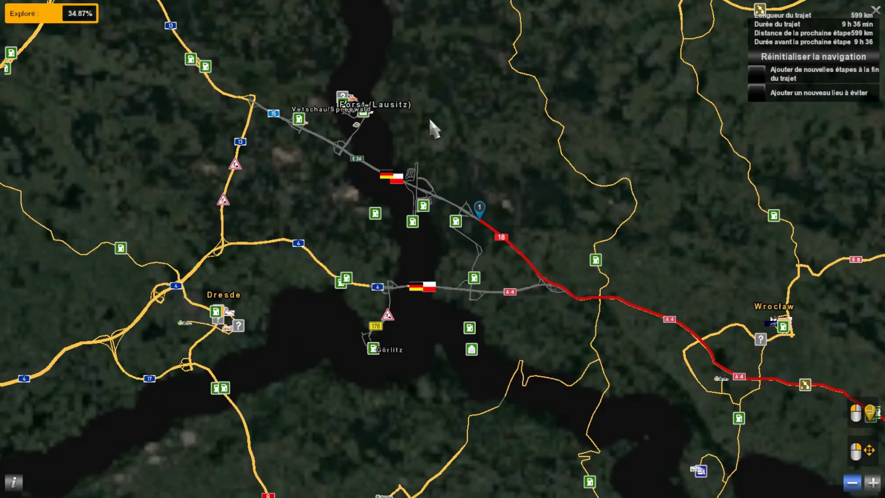
click(779, 57)
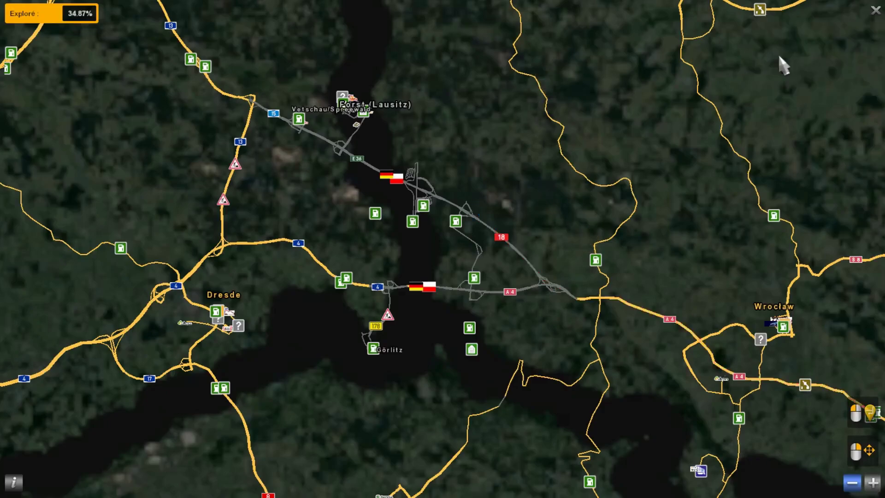
scroll(613, 81, down, 10)
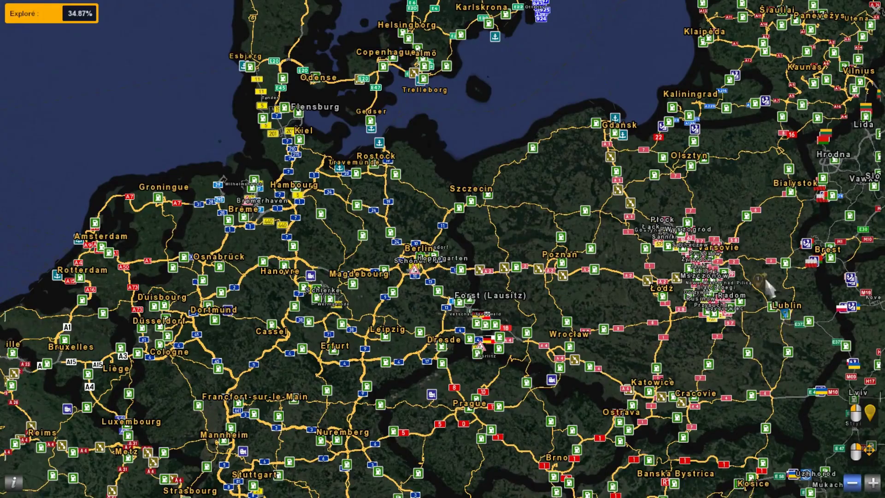
scroll(602, 249, down, 6)
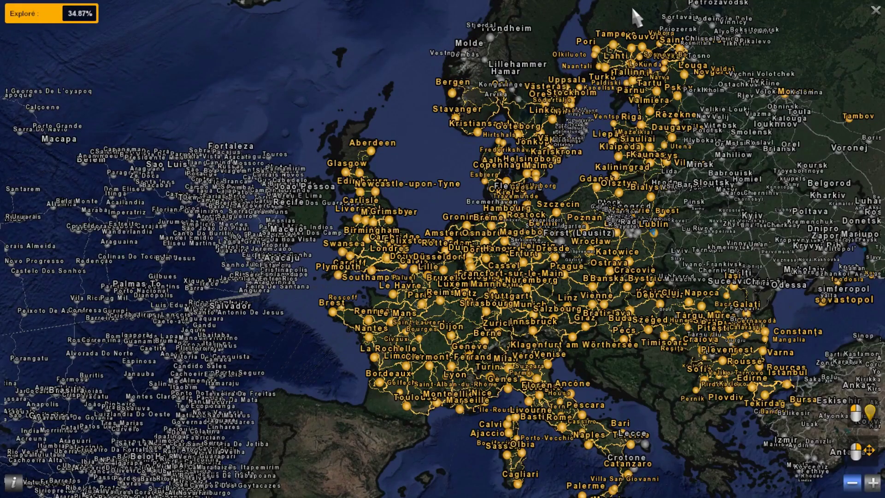
mouse_move(632, 9)
mouse_down()
mouse_move(491, 31)
mouse_move(484, 136)
mouse_move(474, 145)
mouse_move(470, 21)
mouse_up()
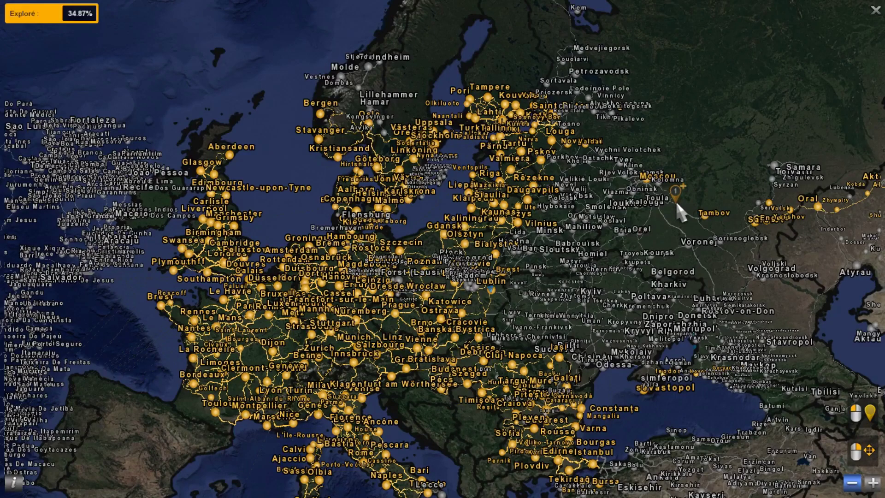
drag(723, 162, 665, 83)
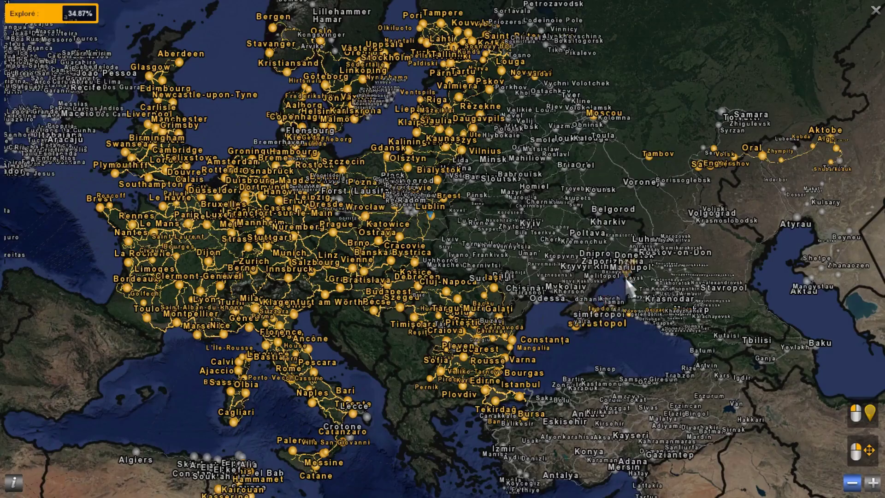
scroll(602, 328, up, 3)
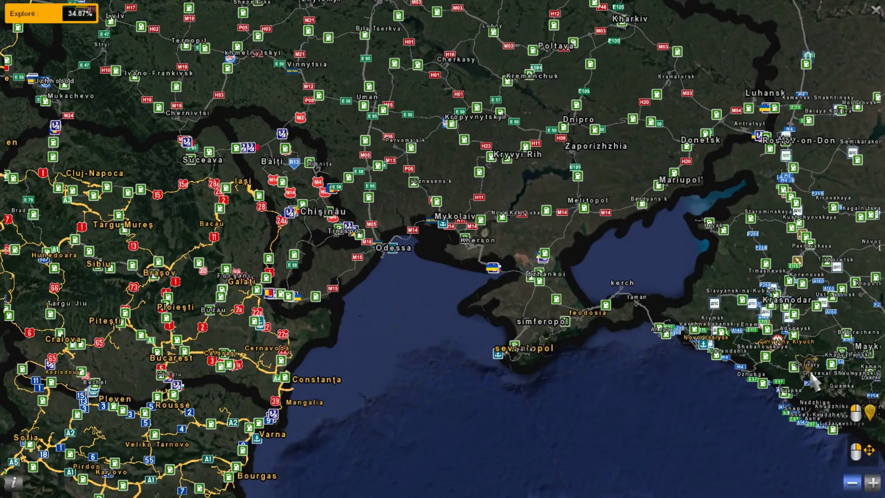
scroll(812, 380, down, 5)
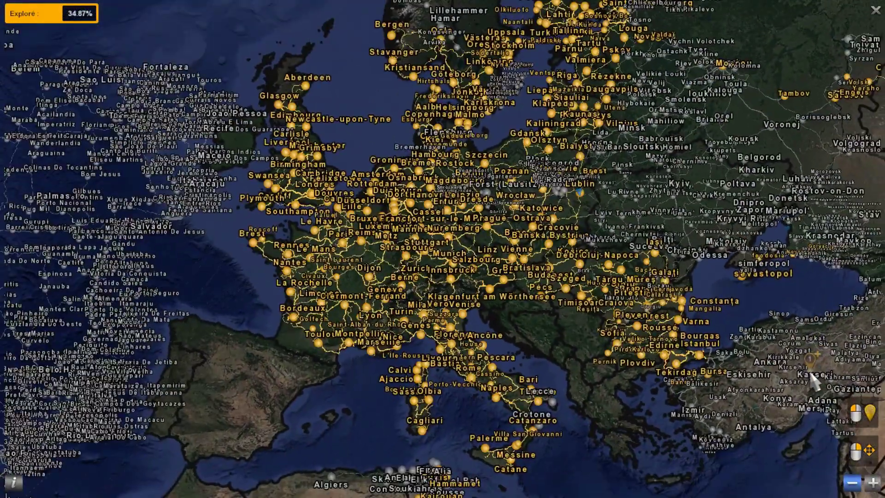
mouse_move(739, 295)
mouse_down()
mouse_move(687, 292)
mouse_move(600, 312)
mouse_up()
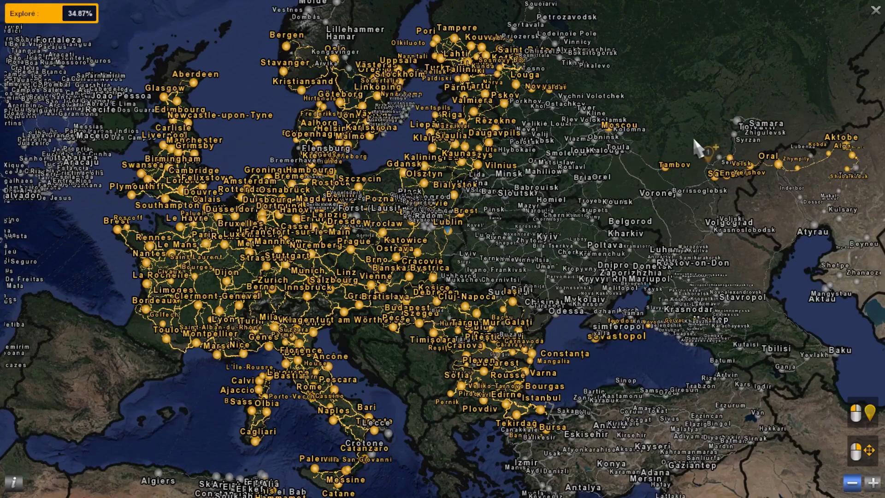
drag(695, 140, 645, 44)
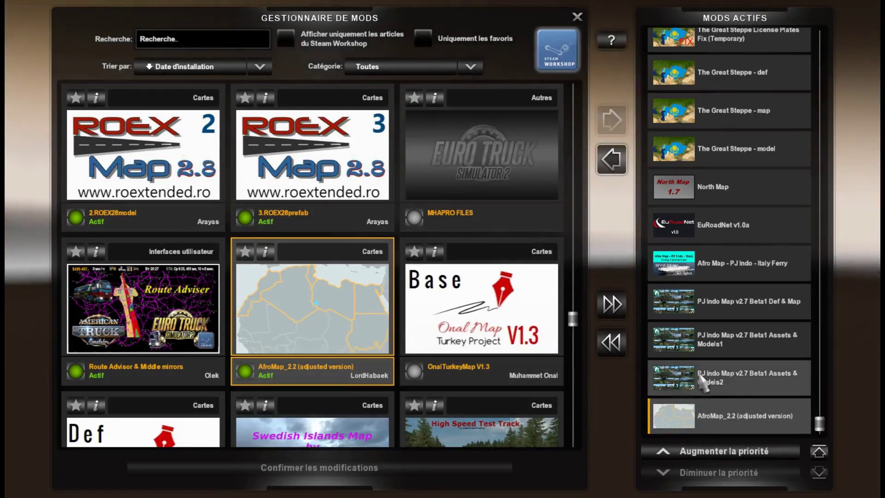
Step: Show the PJ Indo Map v2.7 Beta1 Models2, Models1, Def & Map cards and the Afro Map Italy Ferry card
click(738, 383)
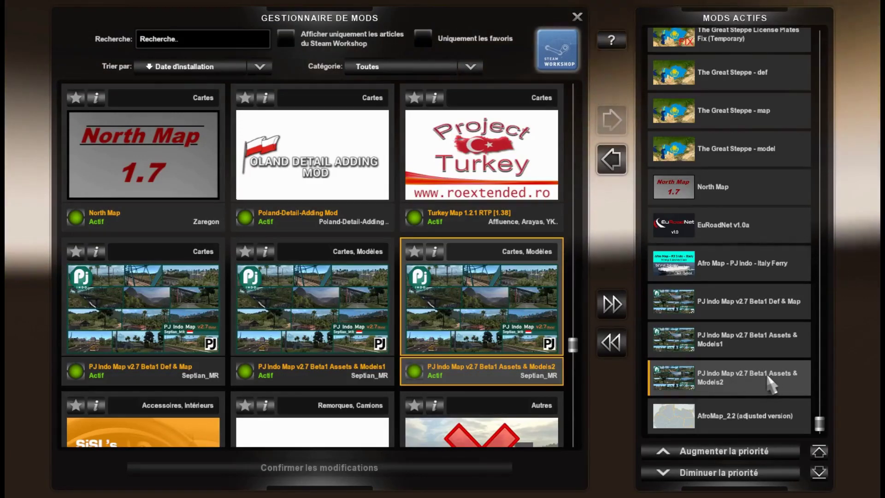
click(788, 333)
click(785, 312)
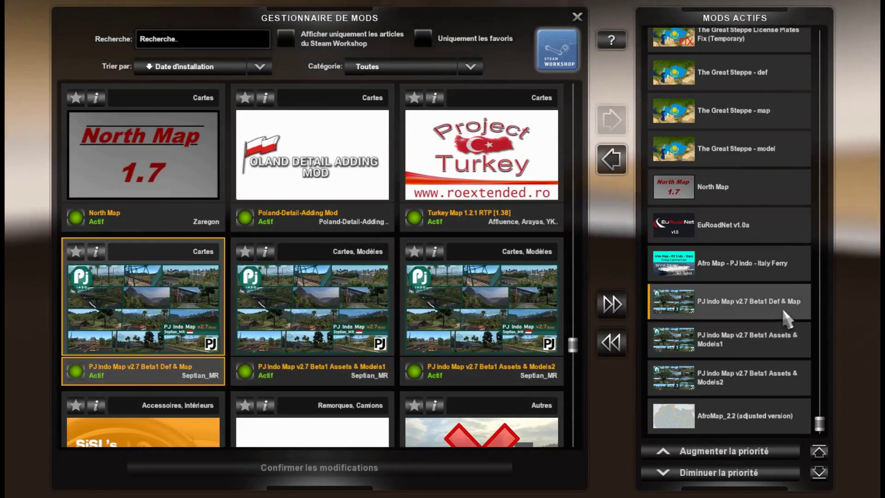
click(781, 274)
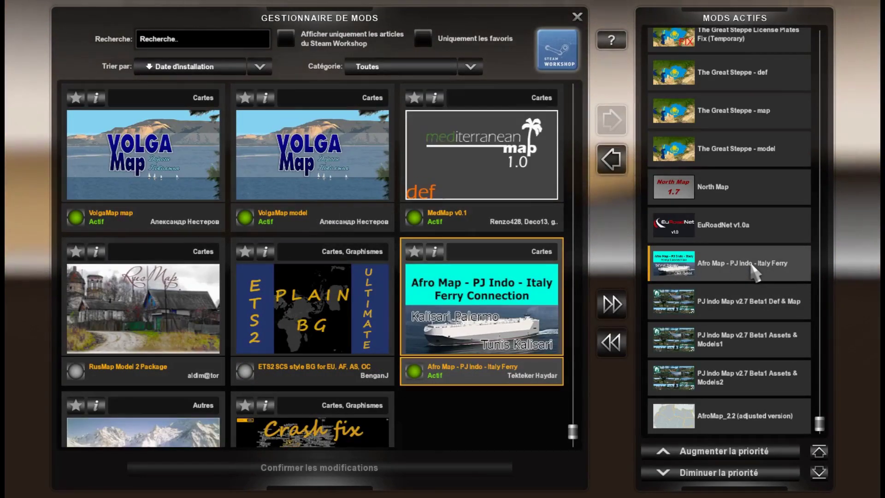
Step: Show the EuRoadNet v1.0a and North Map cards, then The Great Steppe model, map, def and License Plates Fix
click(765, 230)
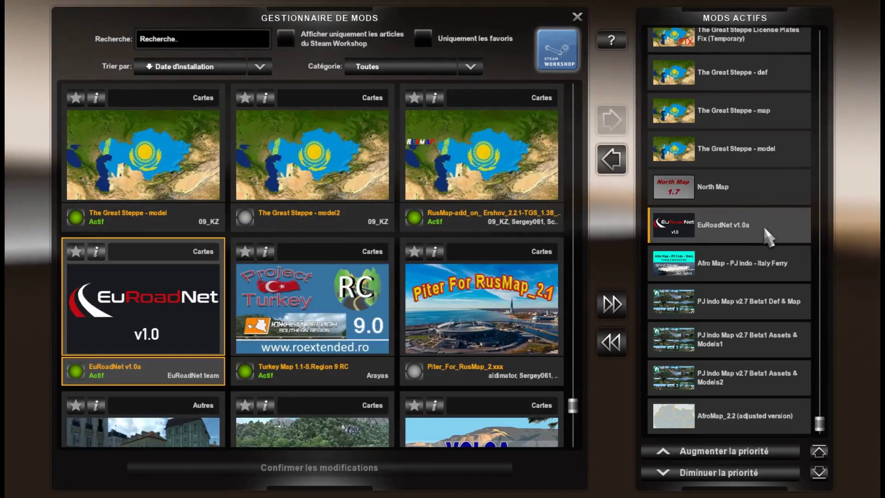
click(754, 191)
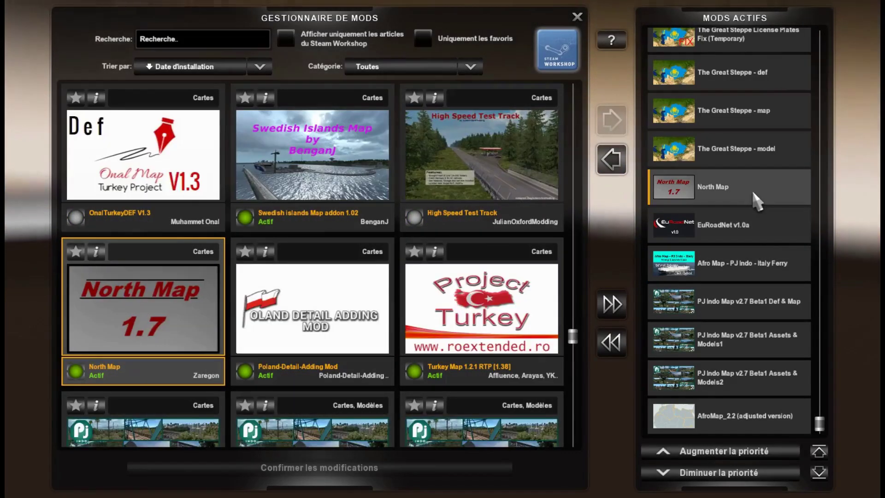
click(752, 152)
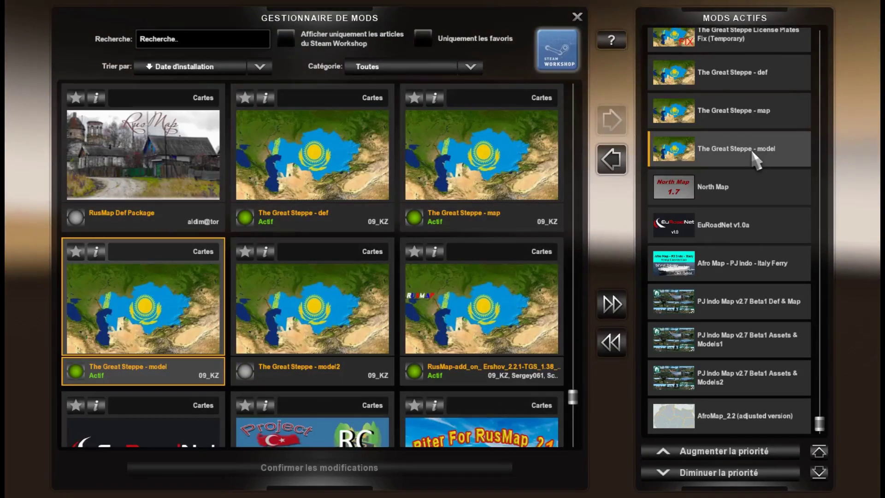
click(756, 119)
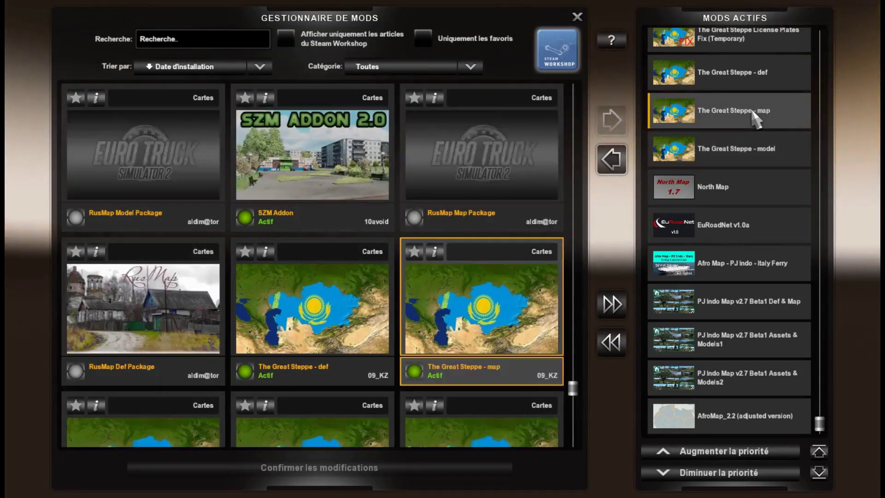
click(756, 76)
click(756, 41)
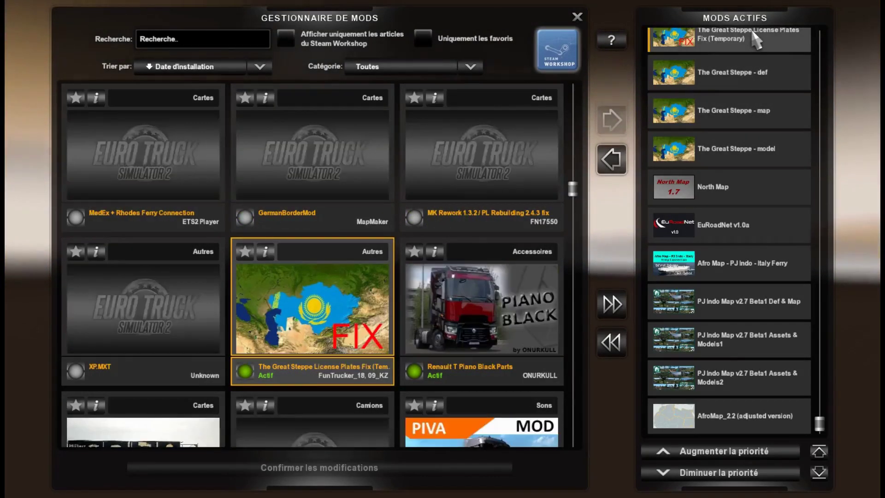
Step: Show the Southern Region map Model2, Model1 and Def and Map cards
scroll(756, 41, up, 1)
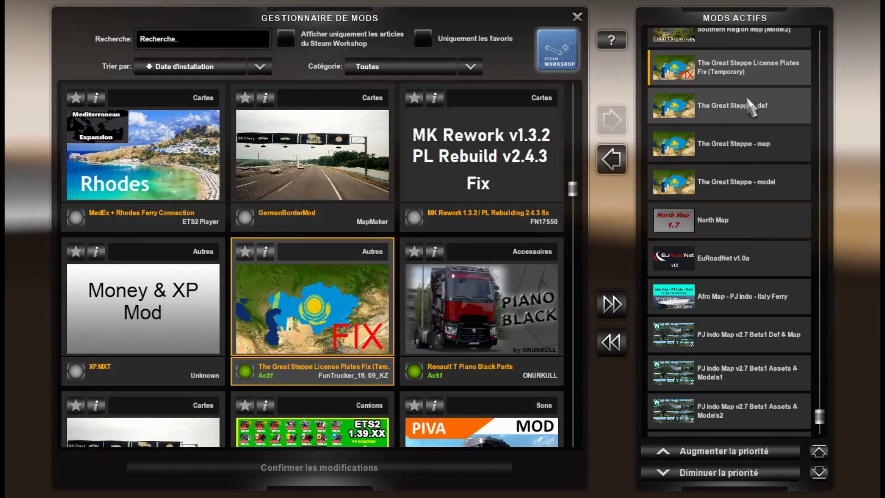
scroll(782, 152, up, 6)
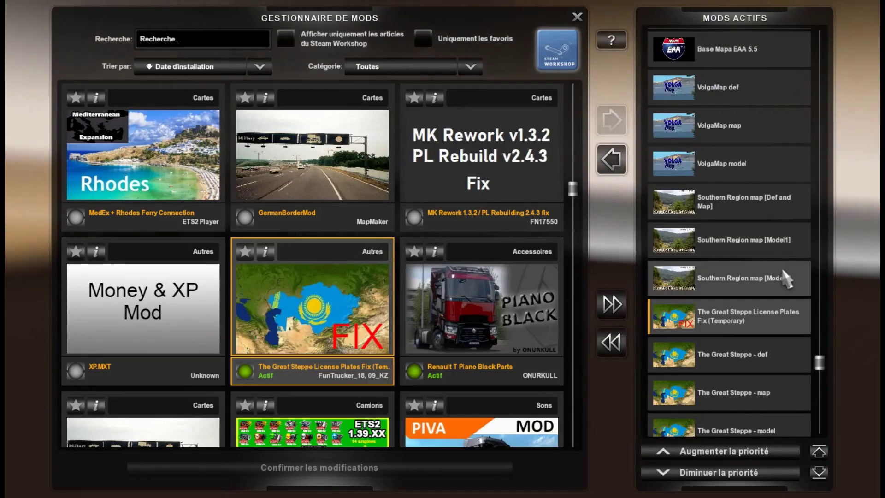
click(784, 271)
click(786, 247)
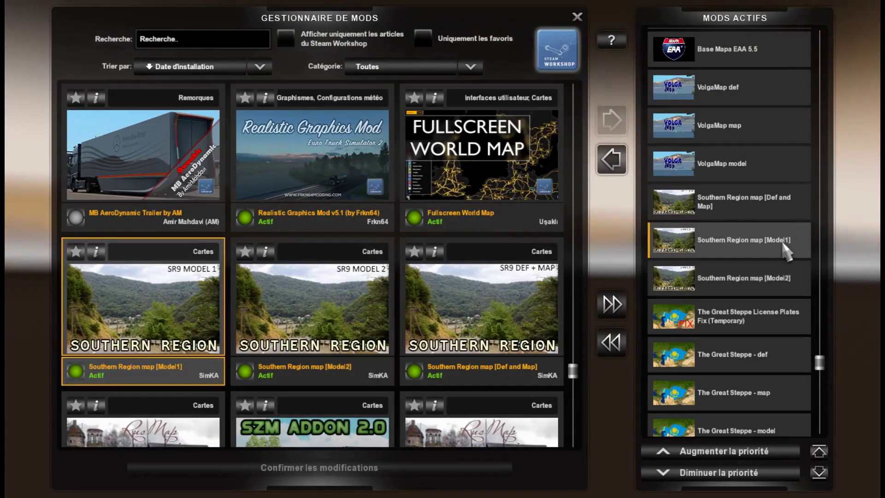
click(782, 213)
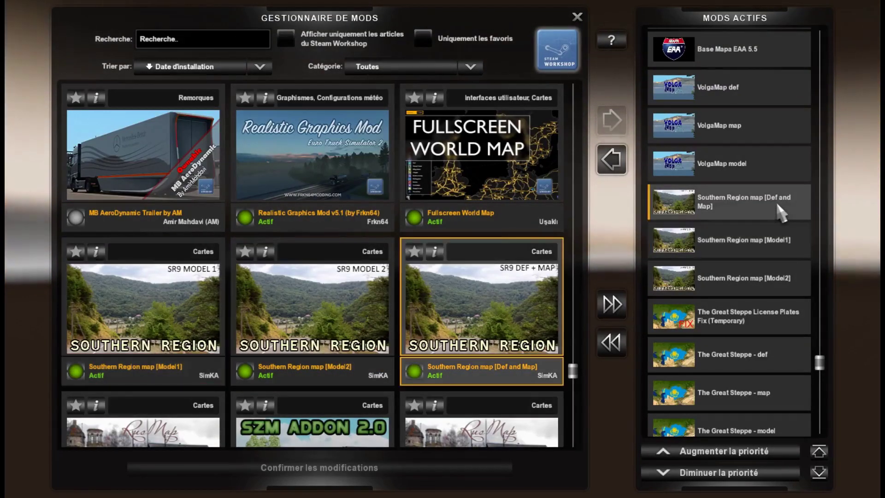
Step: Show the VolgaMap model, map and def cards, ending on VolgaMap map
click(776, 176)
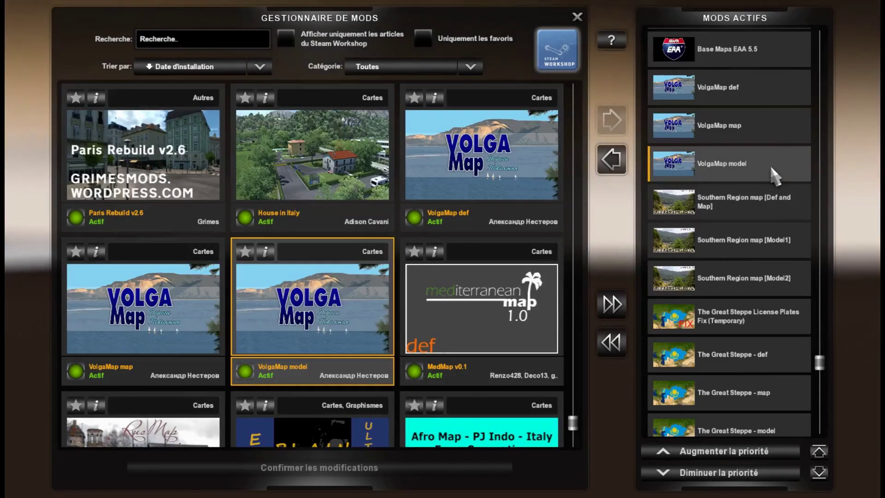
click(774, 133)
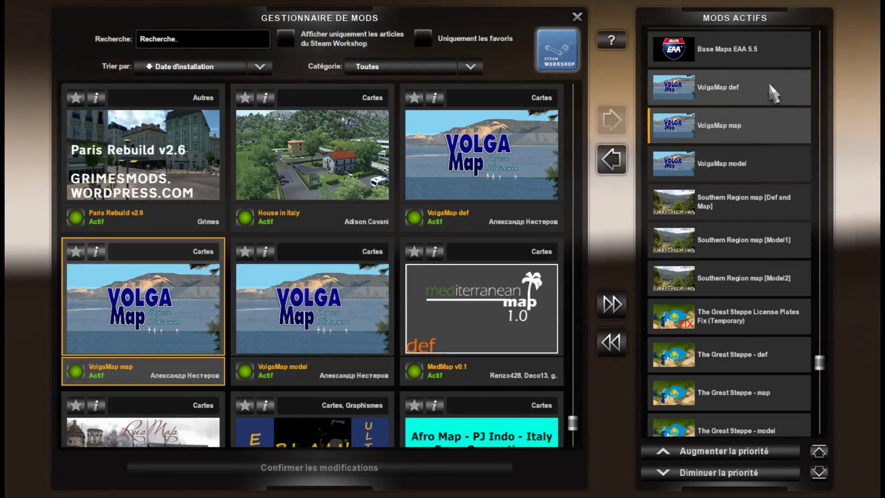
click(774, 94)
click(766, 134)
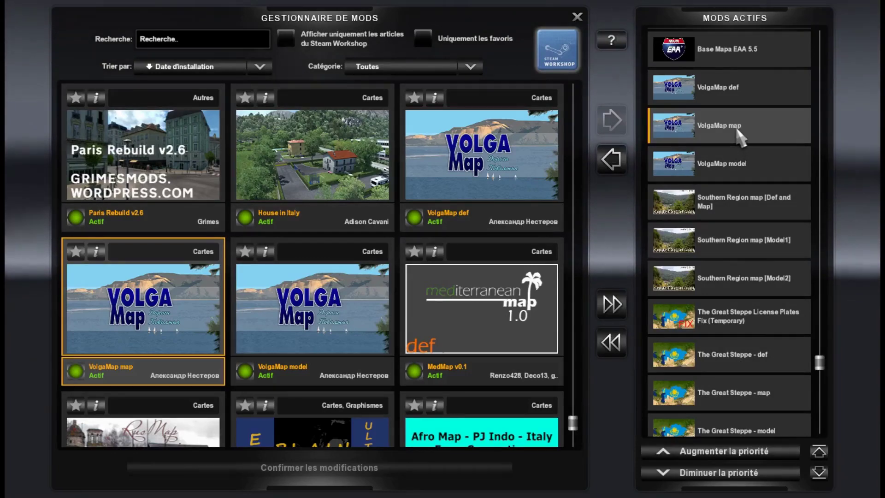
Step: Show the Base Mapa EAA 5.5 card and view its mod details
scroll(741, 137, up, 6)
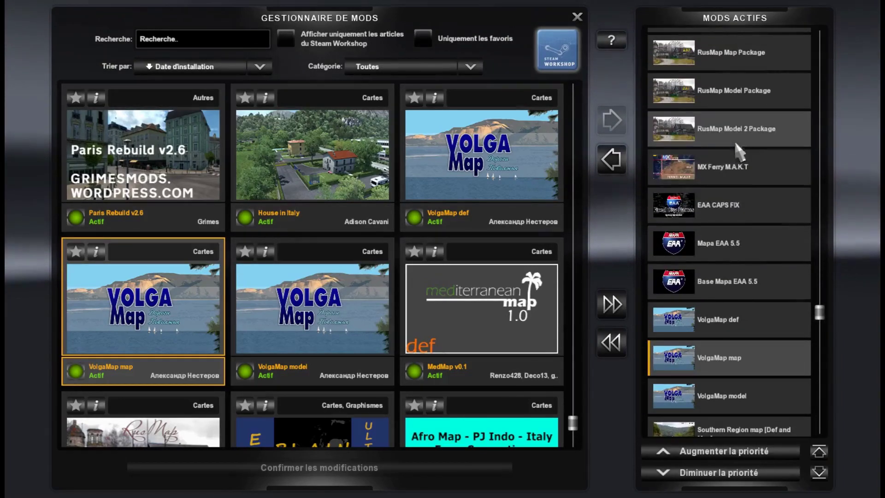
click(736, 282)
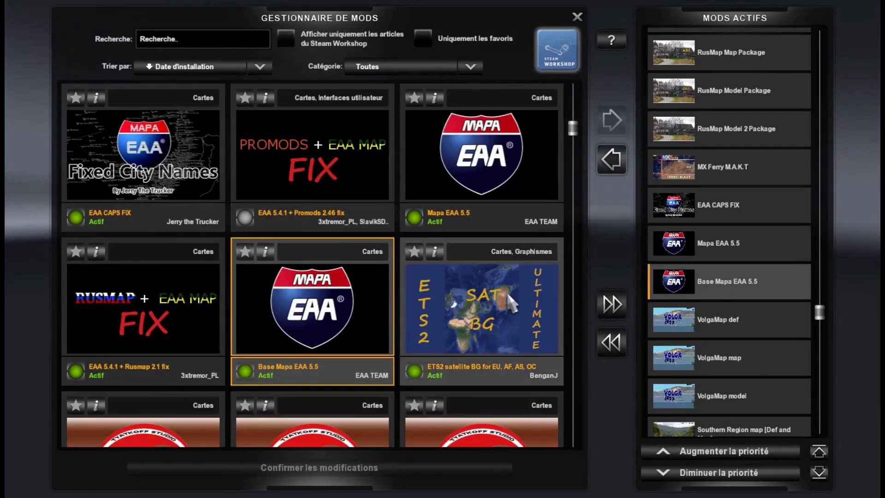
click(265, 252)
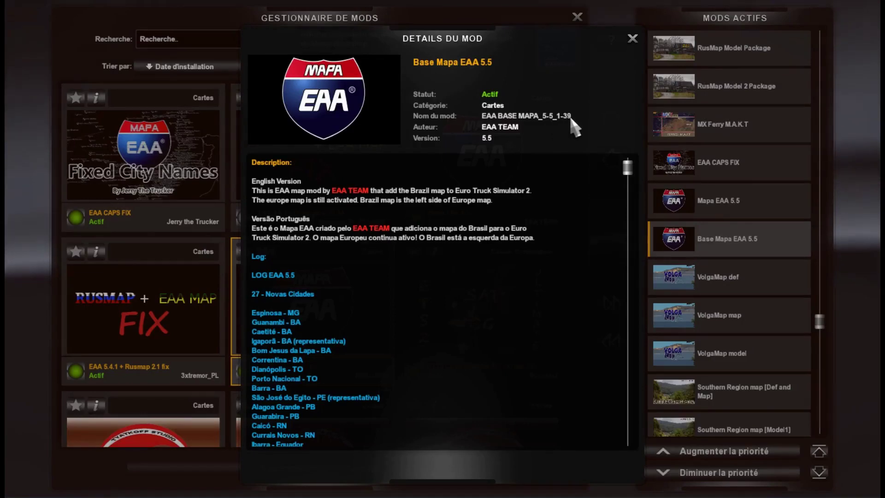
click(632, 38)
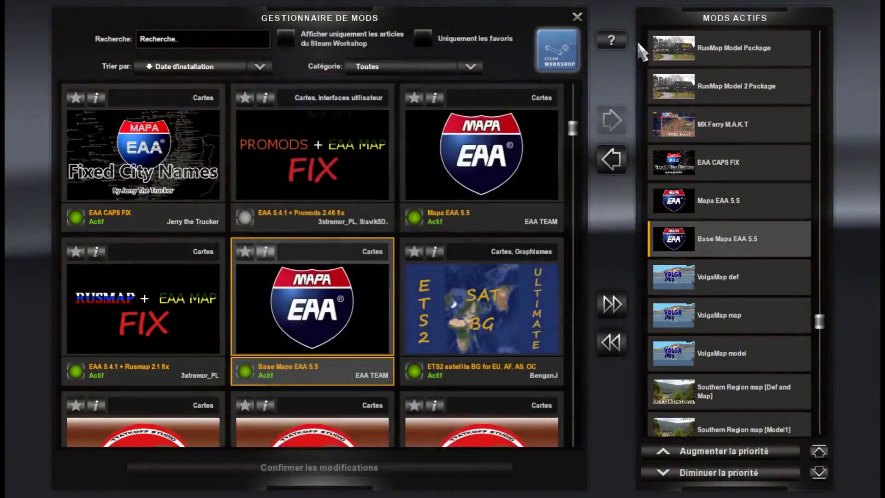
Step: Show the Mapa EAA 5.5, EAA CAPS FIX and MX Ferry M.A.K.T cards
click(730, 207)
click(729, 166)
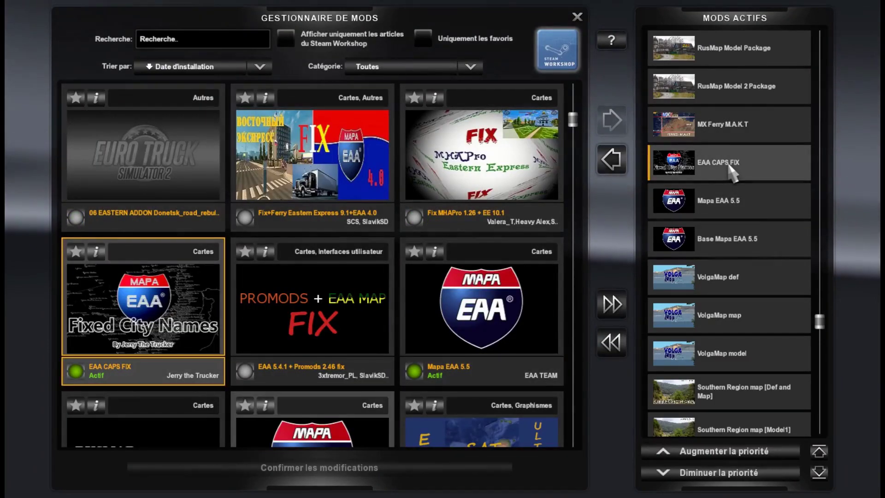
click(725, 127)
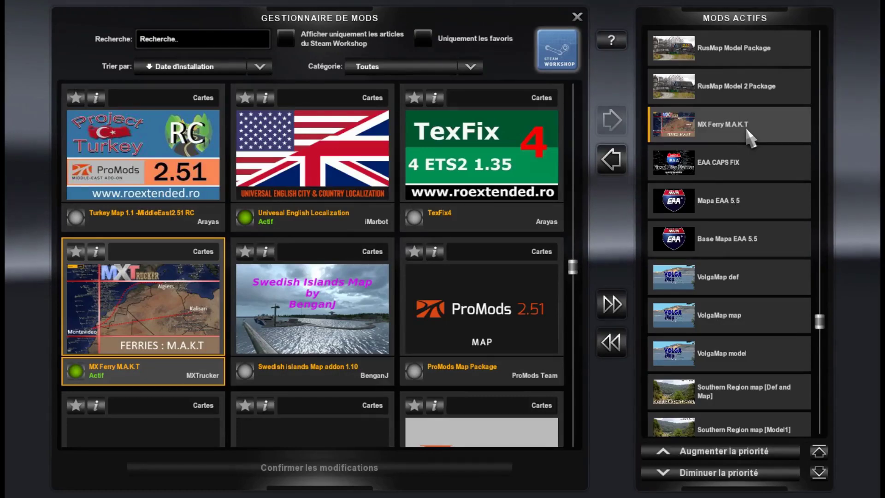
Step: Show the RusMap Model 2, Model, Map and Def Package cards, ending on the Map Package
scroll(750, 136, up, 5)
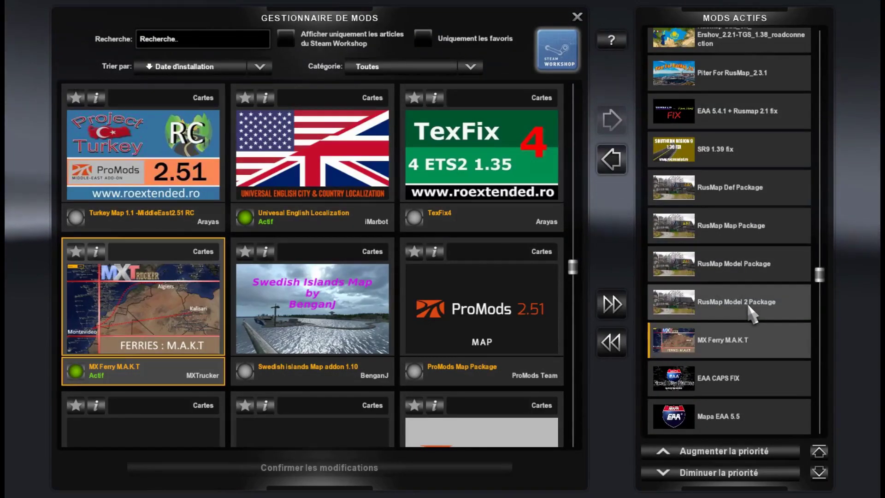
click(749, 309)
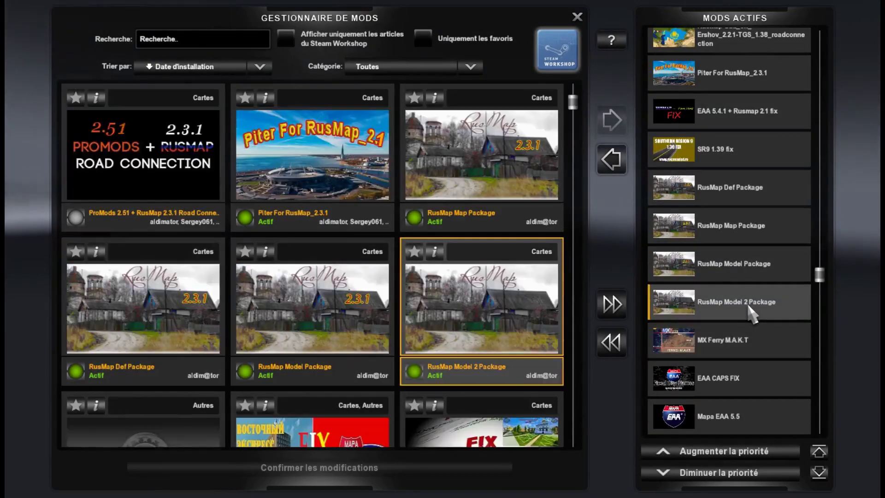
click(747, 266)
click(744, 231)
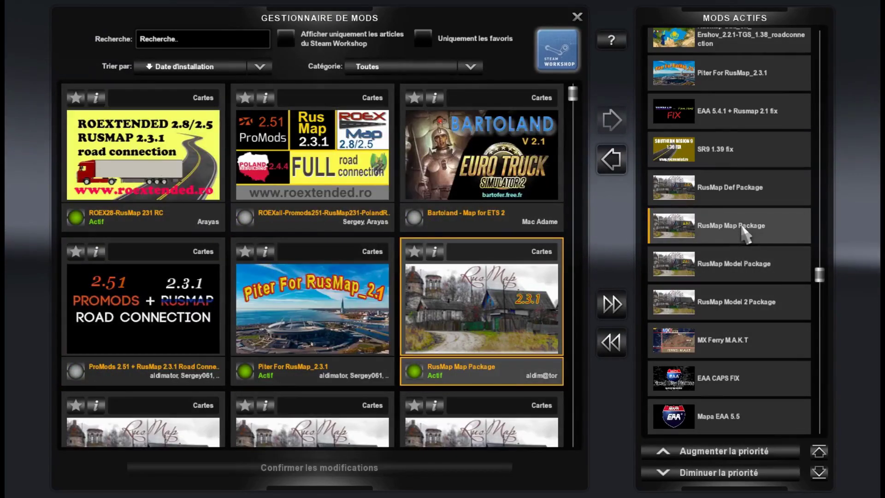
click(744, 193)
click(742, 227)
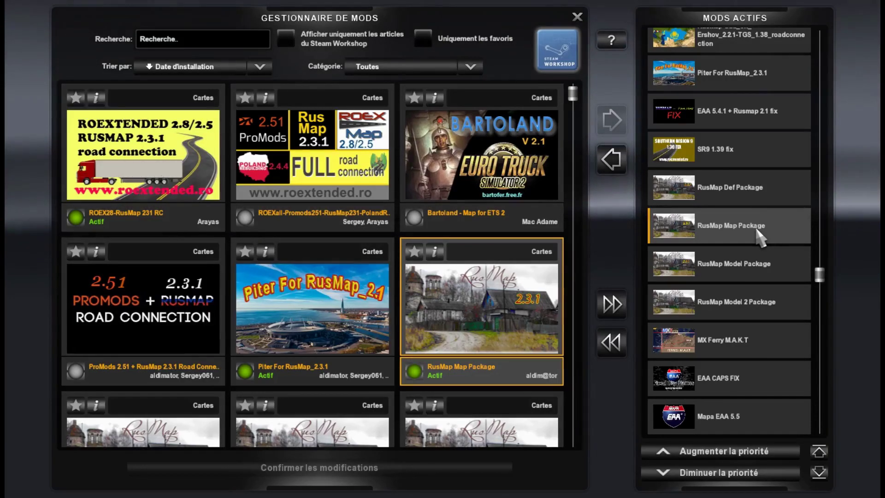
Step: Show SR9 1.39 fix, EAA 5.4.1 + Rusmap 2.1 fix, Piter, Ershov add-on, SZM Addon, MedMap v0.1, Rhodes 1.0
click(750, 150)
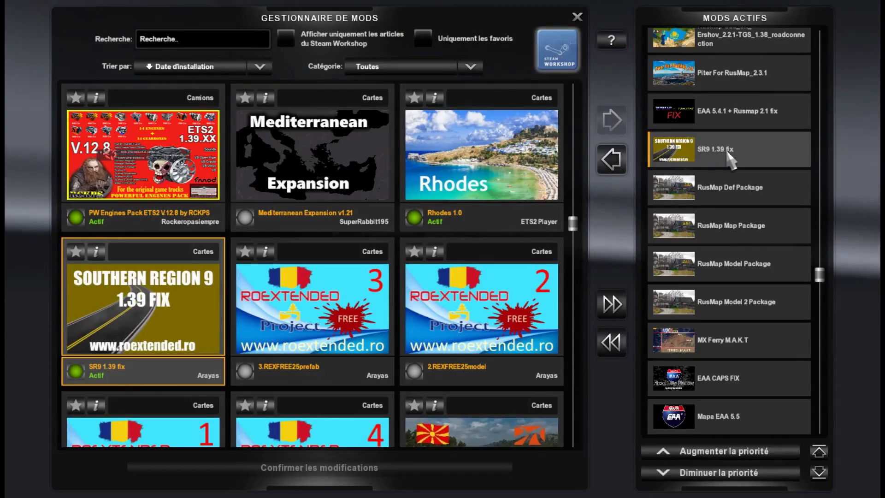
click(756, 118)
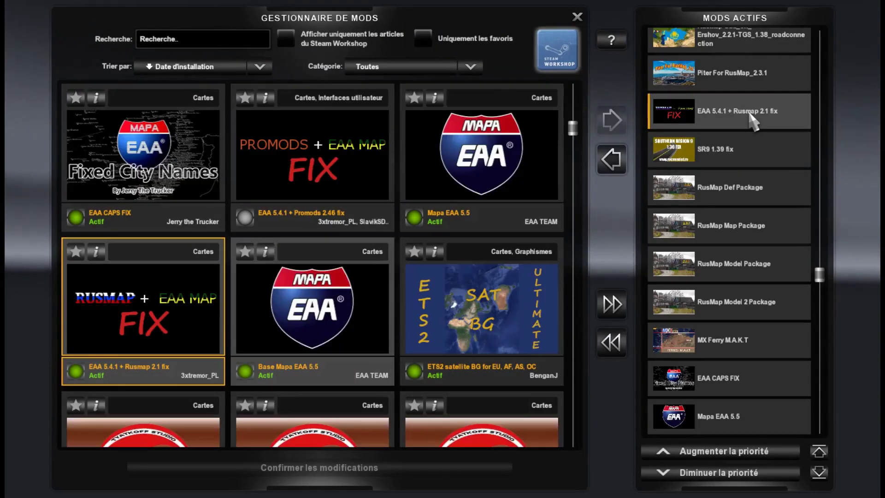
click(776, 85)
scroll(777, 85, up, 4)
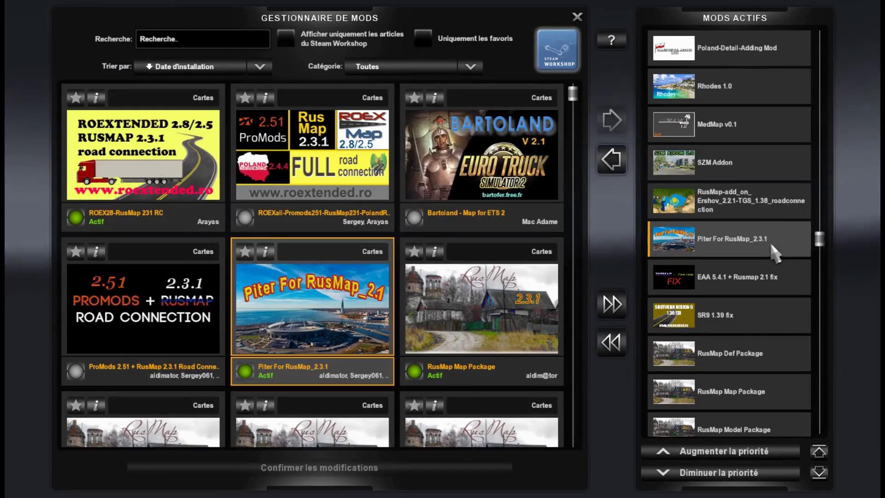
click(726, 203)
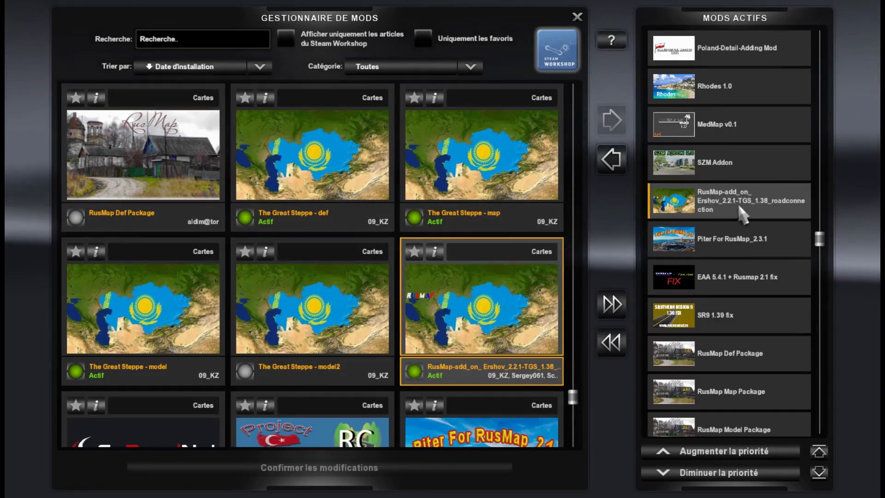
click(736, 170)
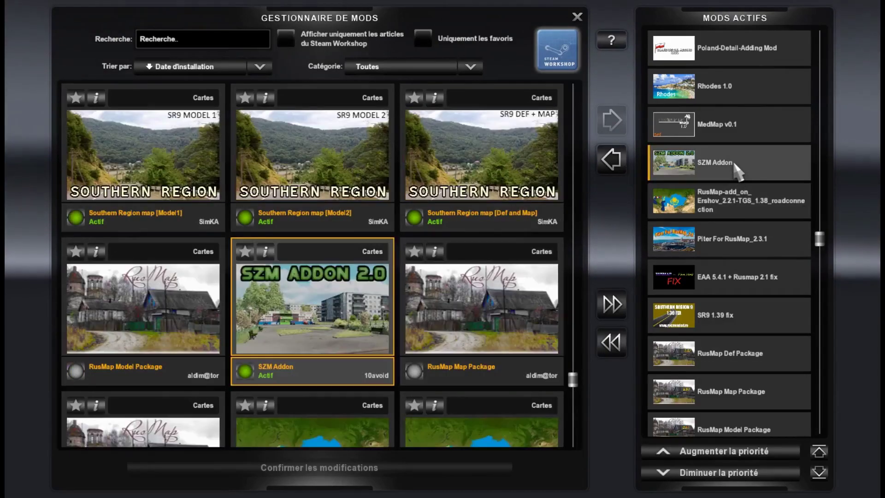
click(735, 129)
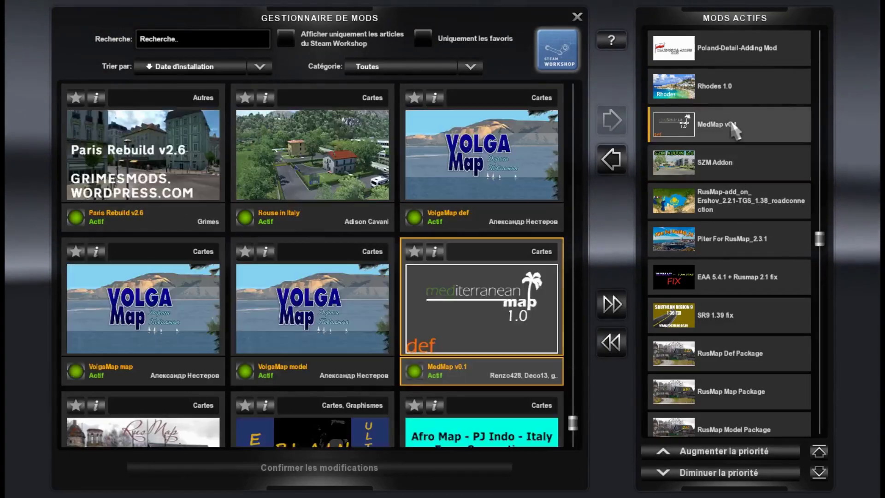
click(732, 88)
Step: Show the Poland-Detail-Adding, Turkey Map 1.2.1 RTP, Turkey Map 1.1-S.Region 9 and Project Caucasus cards
scroll(733, 93, up, 3)
click(736, 220)
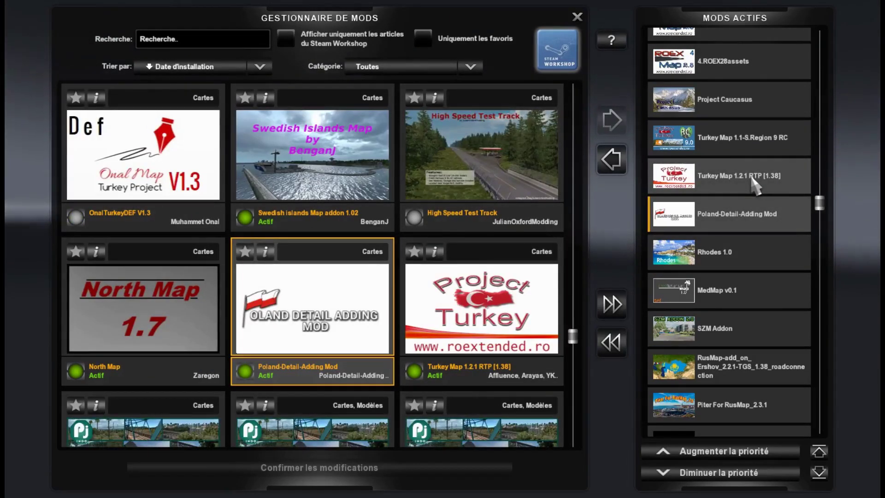
click(756, 185)
click(731, 142)
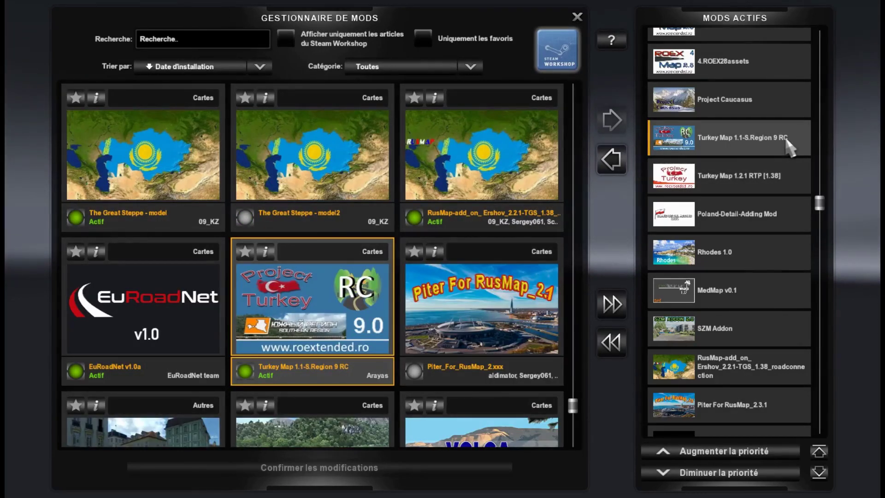
click(747, 110)
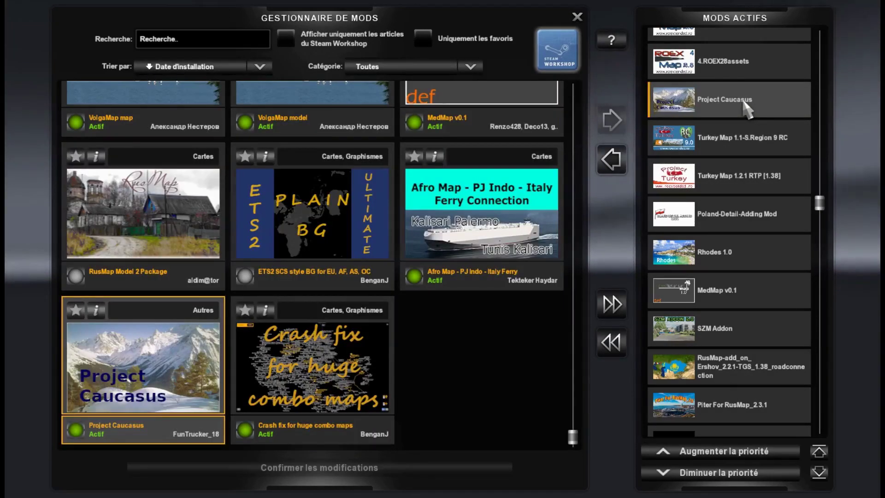
scroll(747, 110, up, 3)
Step: Show the 4.ROEX28assets, 3.ROEX28prefab, 2.ROEX28model and 1.ROEX28defmap cards
scroll(747, 109, up, 2)
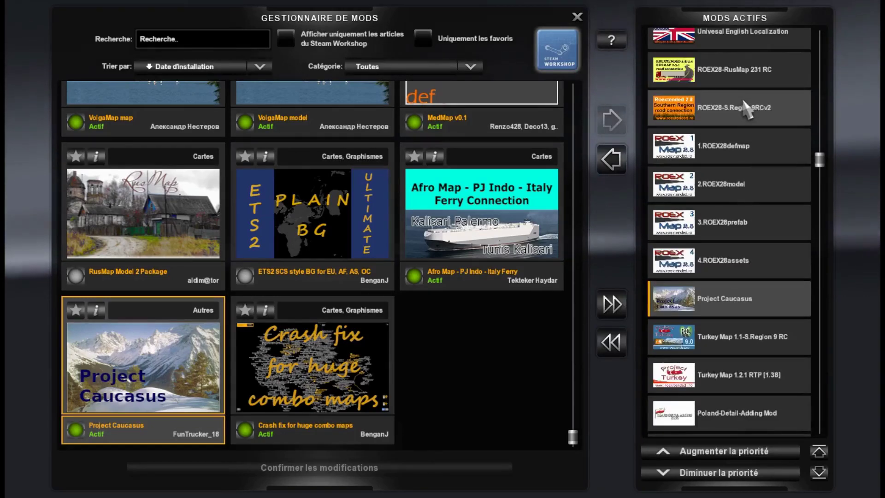
click(746, 259)
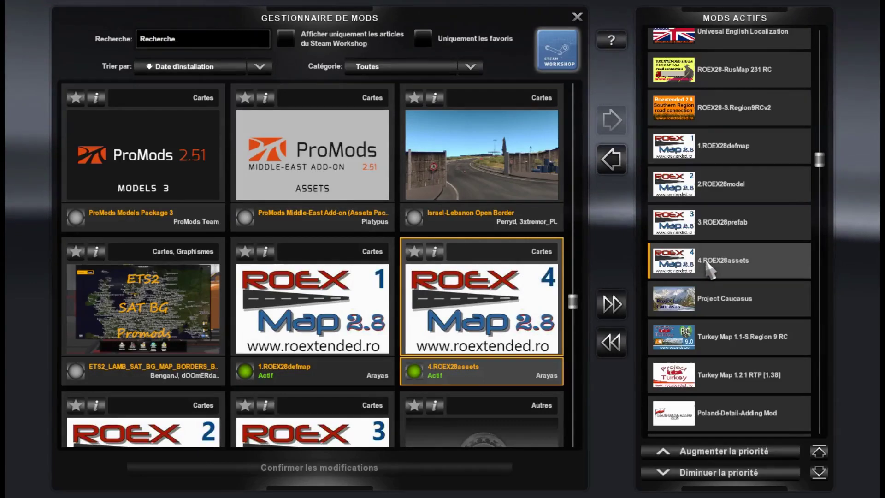
click(705, 224)
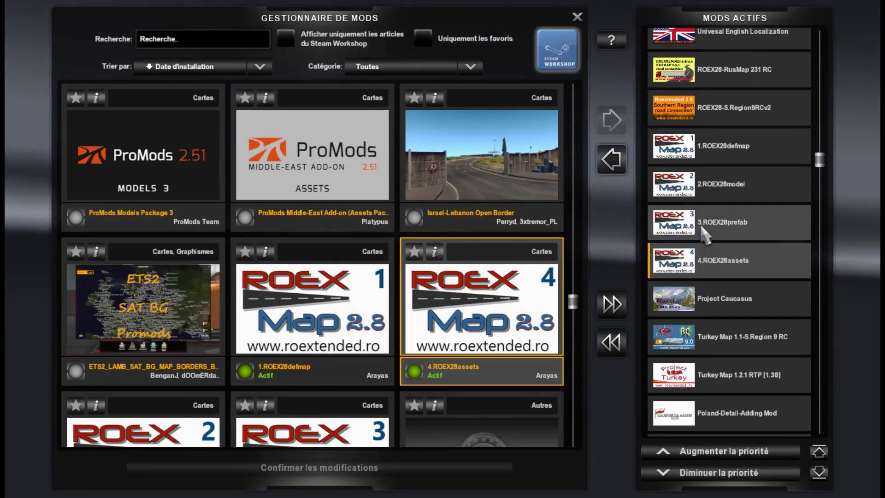
click(705, 192)
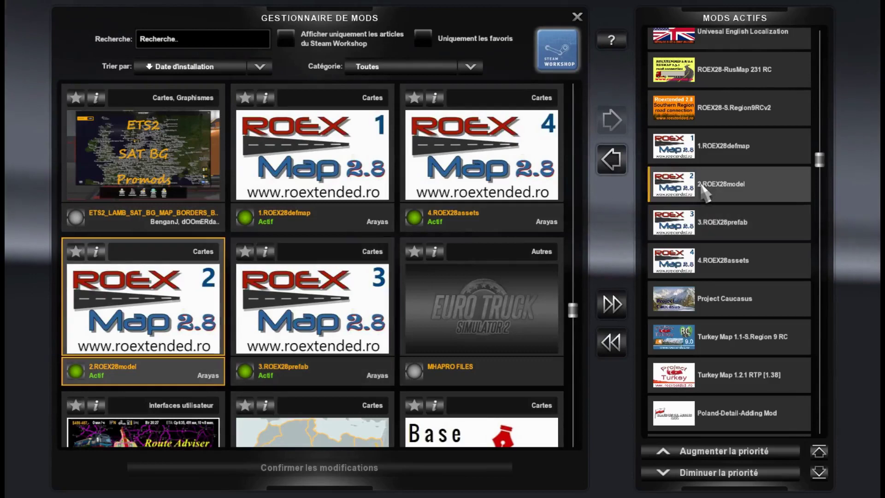
click(702, 145)
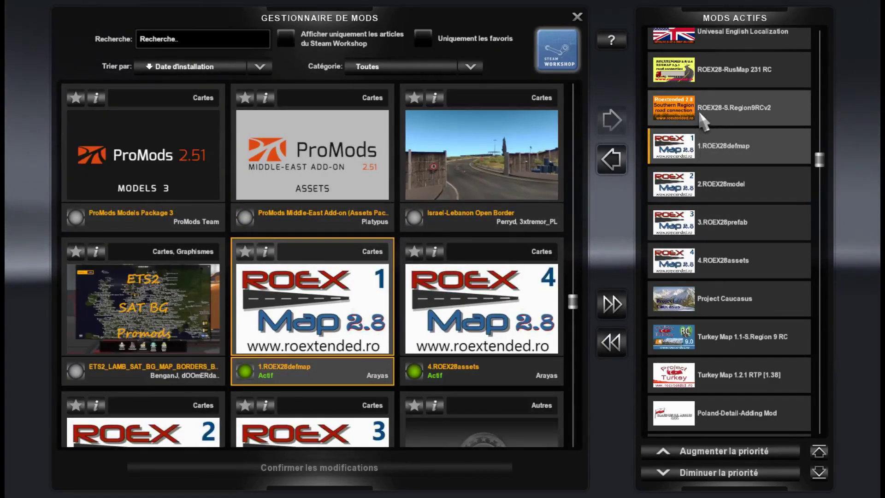
Step: Show the ROEX28-S.Region9RCv2 and ROEX28-RusMap 231 RC cards, then Universal English Localization
click(704, 118)
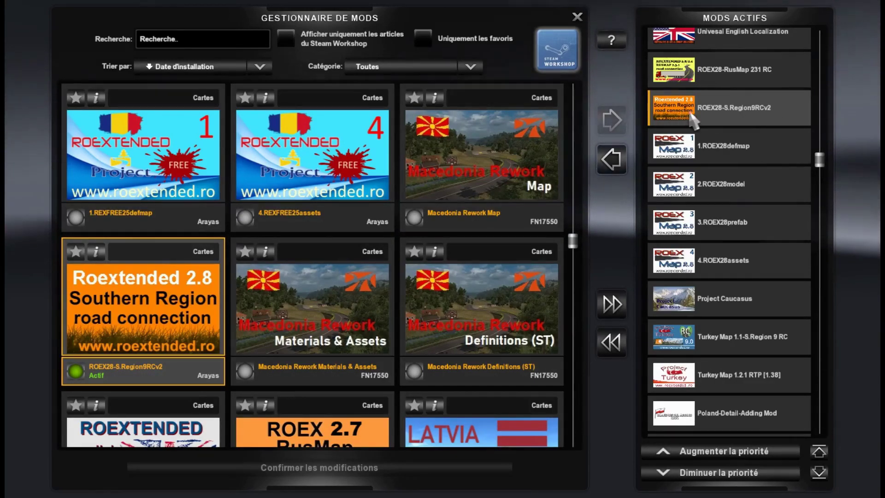
click(745, 77)
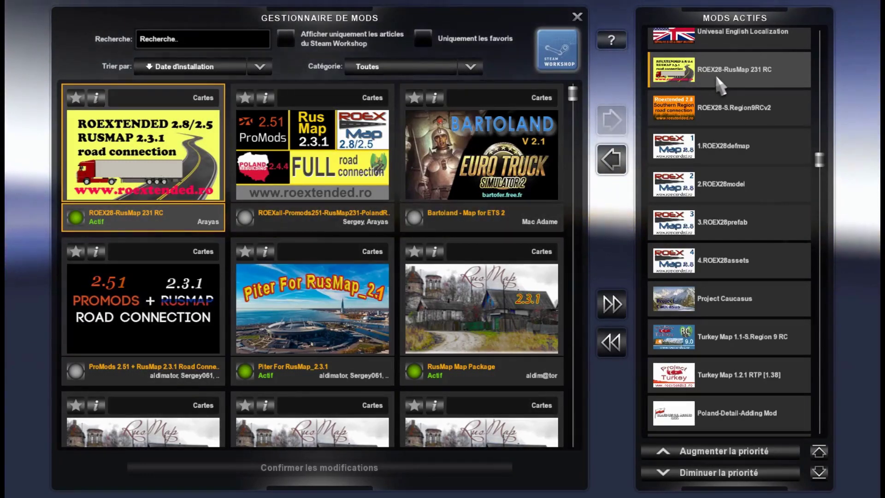
scroll(718, 81, up, 4)
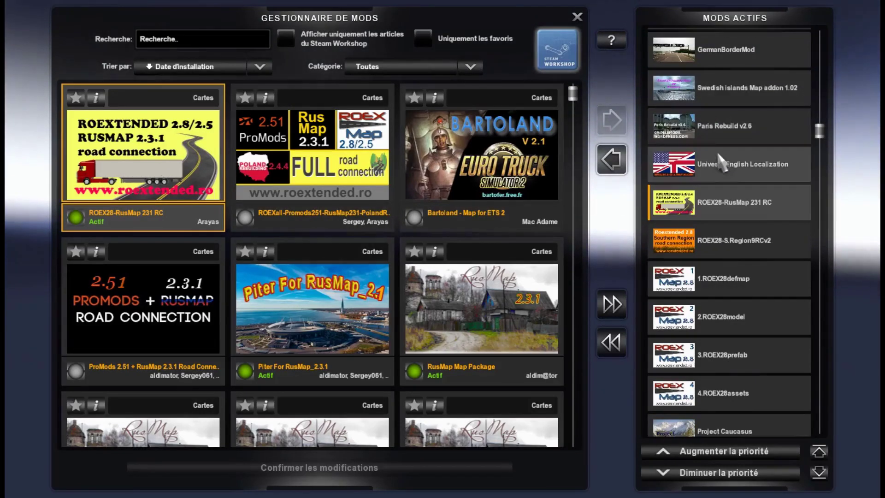
click(721, 172)
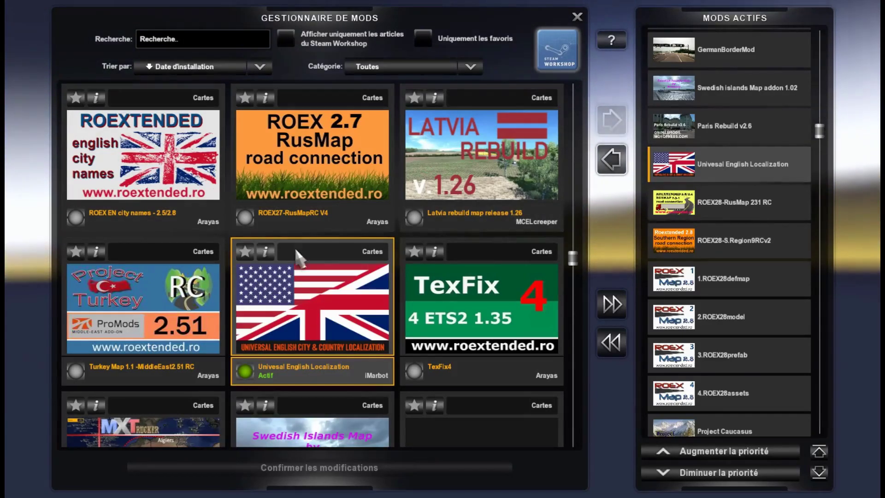
Step: Open the Universal English Localization details to see version 1.2 and its supported map mods
click(266, 252)
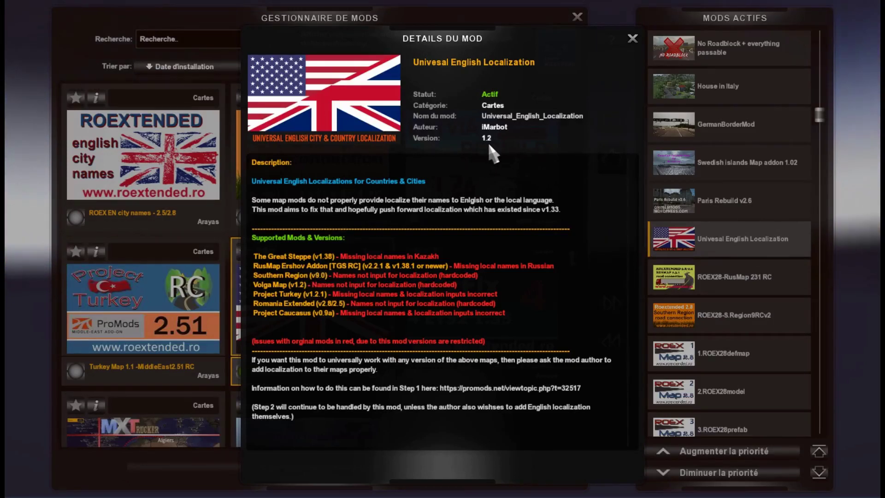
Step: Close the details and show the Paris Rebuild v2.6, Swedish islands, GermanBorderMod and House in Italy cards
click(639, 36)
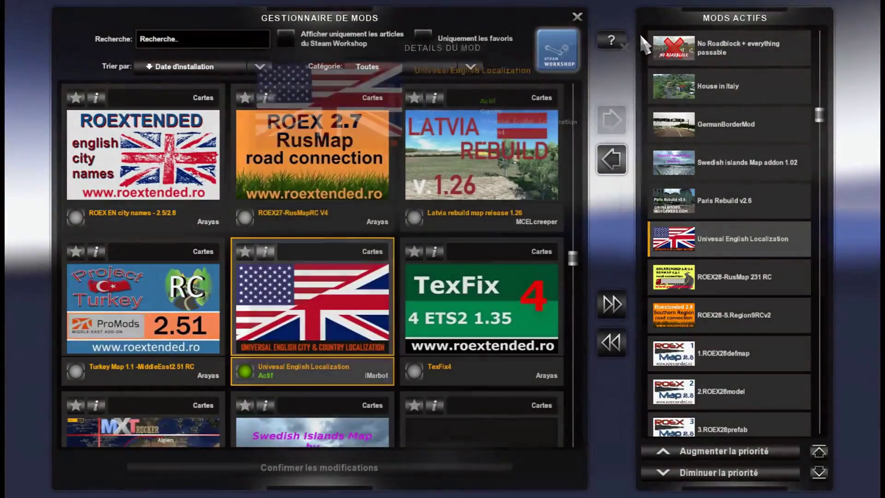
click(779, 200)
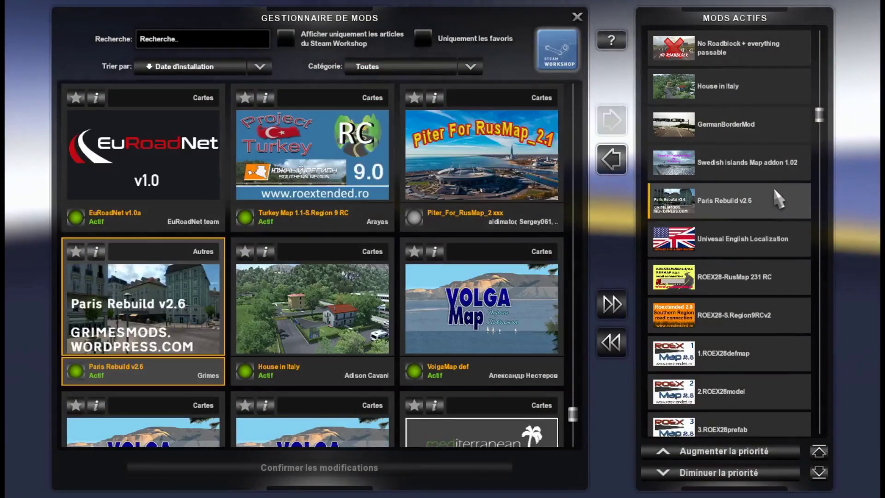
click(752, 171)
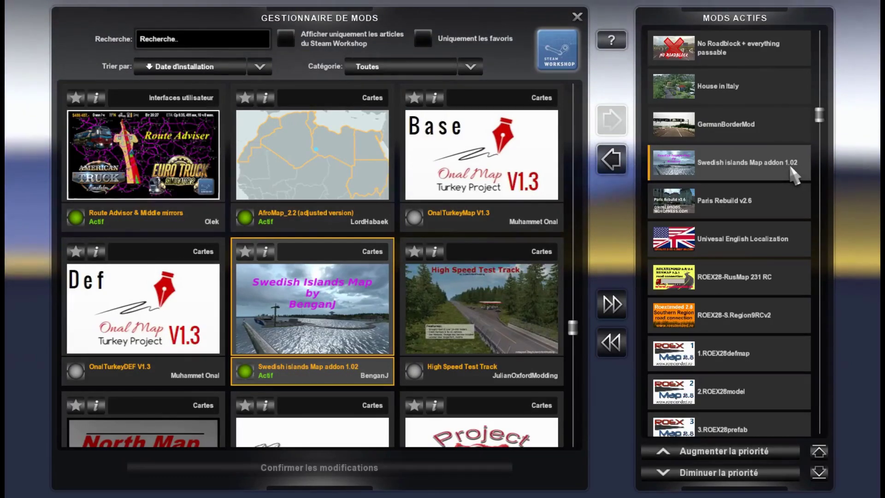
click(751, 131)
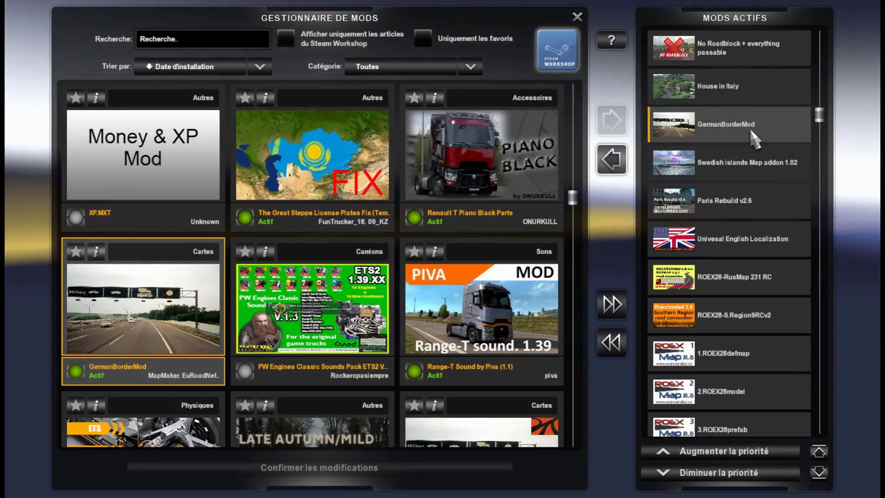
click(747, 92)
Step: Show the No Roadblock + everything passable and Route Advisor & Middle mirrors cards
scroll(748, 95, up, 5)
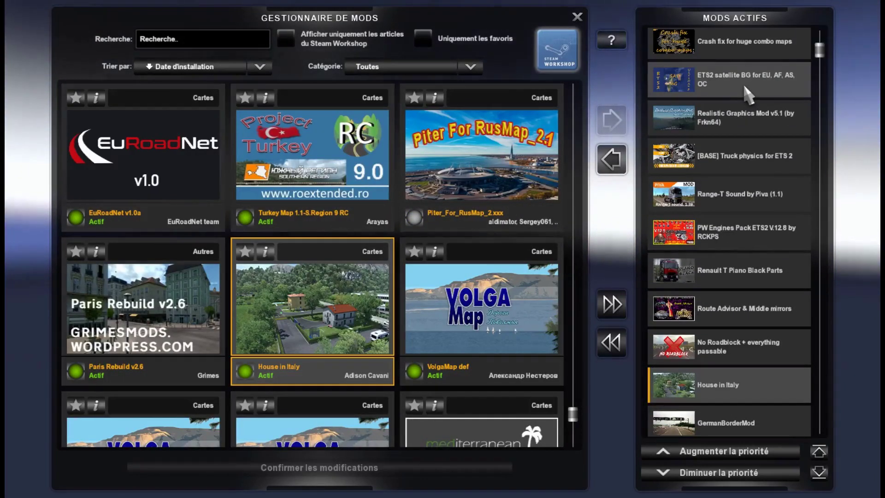
scroll(747, 94, up, 1)
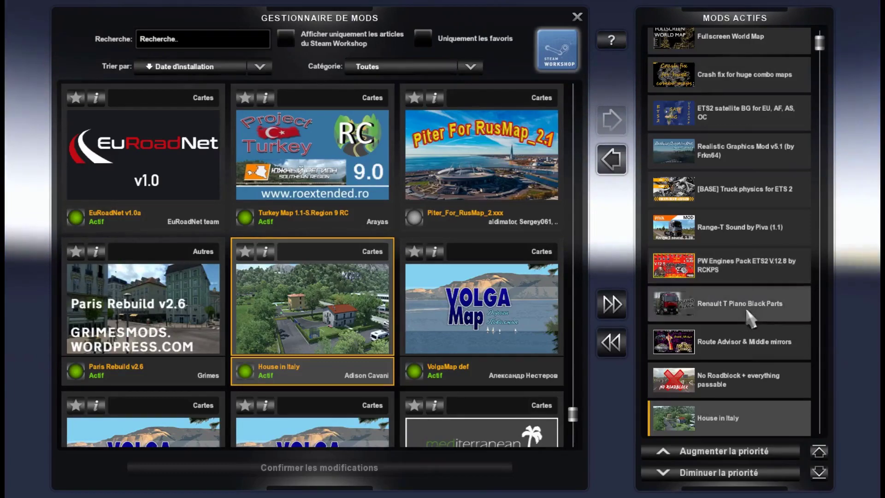
click(751, 388)
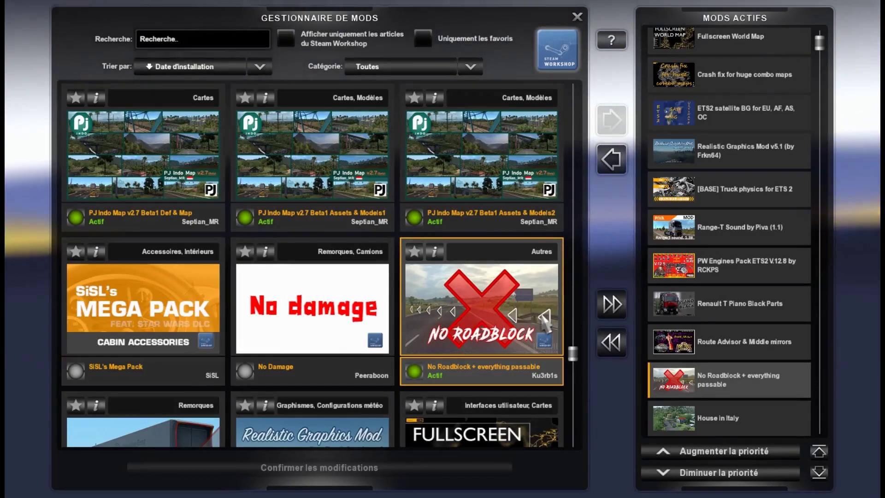
click(740, 344)
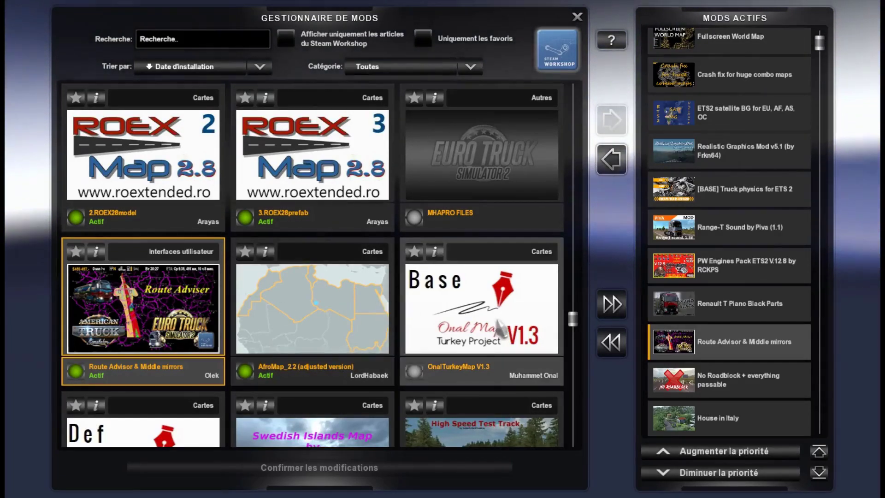
Step: Show the Renault T Piano Black Parts, PW Engines Pack, Range-T Sound and [BASE] Truck physics cards
click(721, 308)
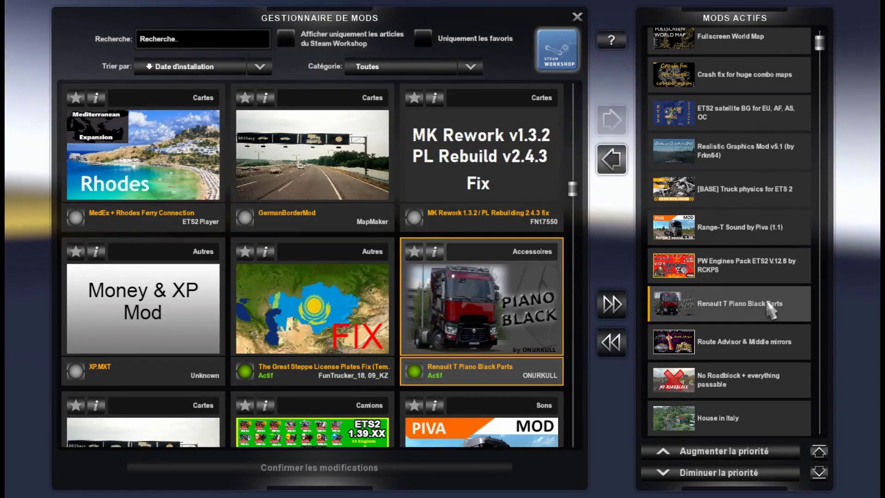
click(737, 274)
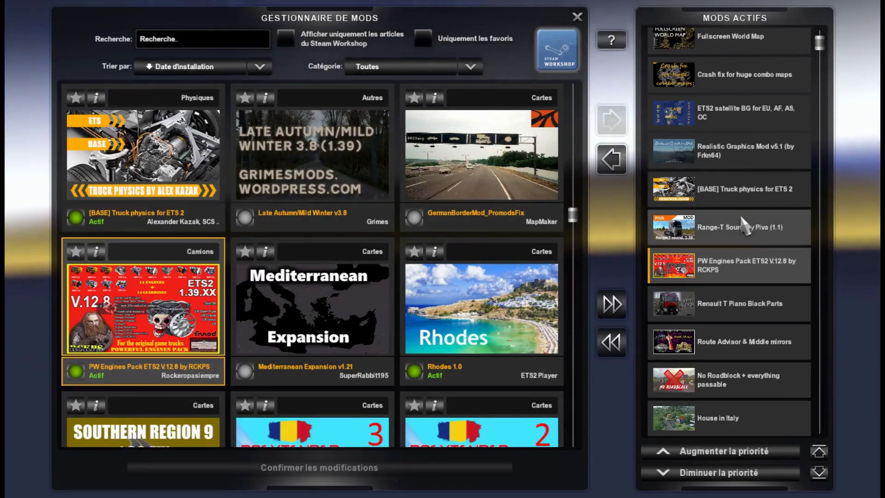
click(736, 230)
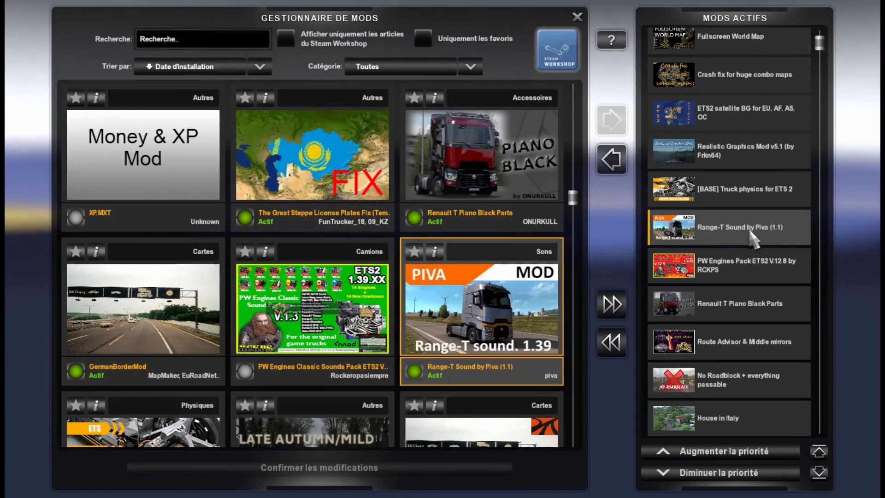
click(753, 199)
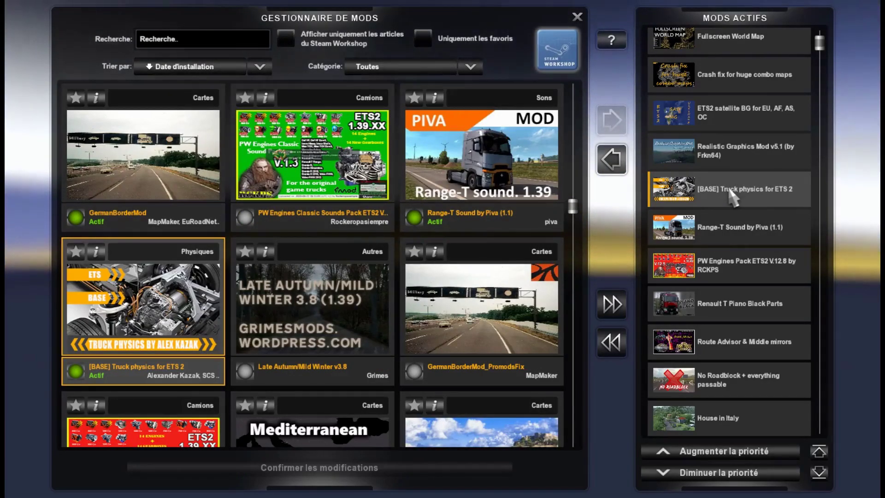
Step: Show the Realistic Graphics Mod, ETS2 satellite BG, Crash fix and Fullscreen World Map cards
click(734, 161)
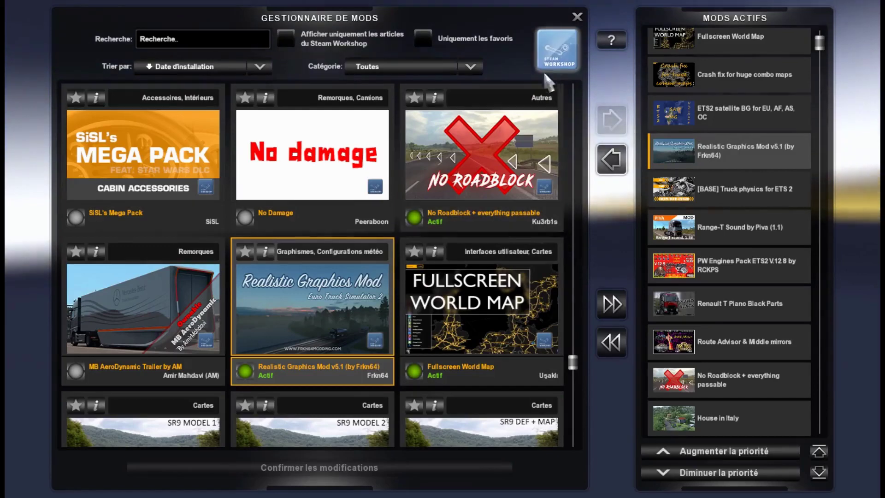
click(738, 116)
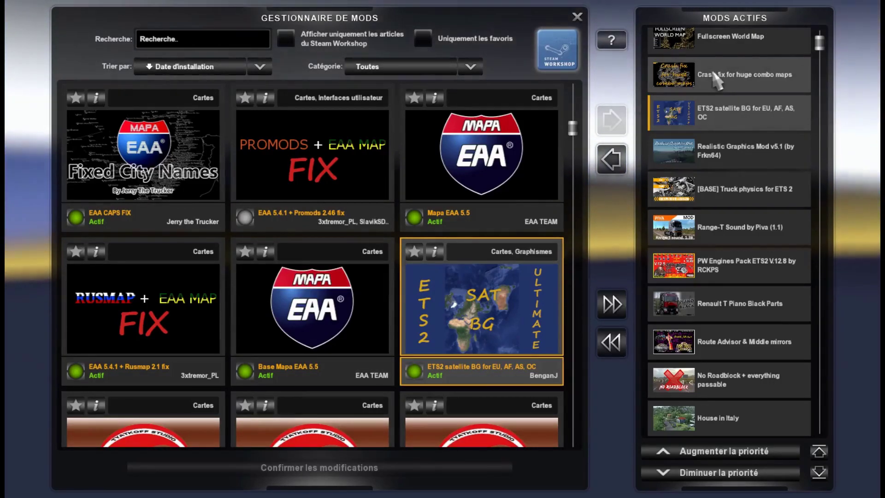
click(732, 78)
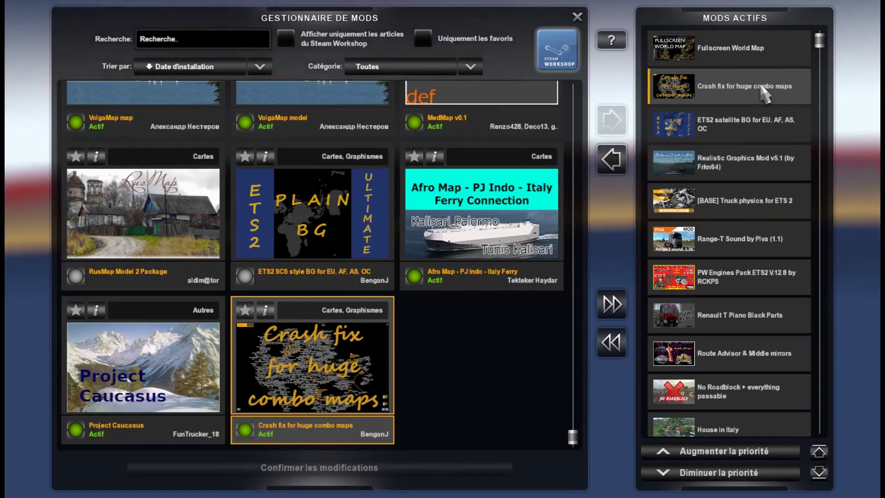
click(718, 57)
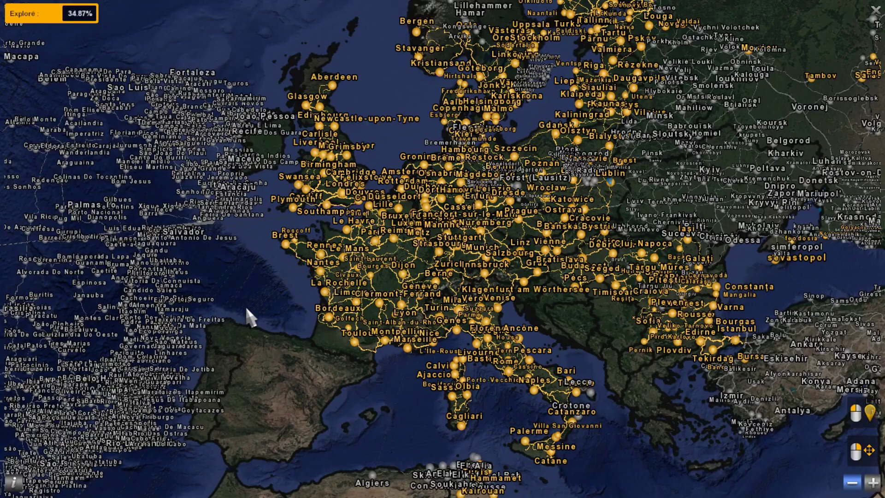
Step: Pan toward Spain and North Africa and place a numbered marker beside Agua Boa
mouse_move(246, 309)
mouse_down()
mouse_move(333, 279)
mouse_move(383, 156)
mouse_move(465, 134)
mouse_up()
click(246, 210)
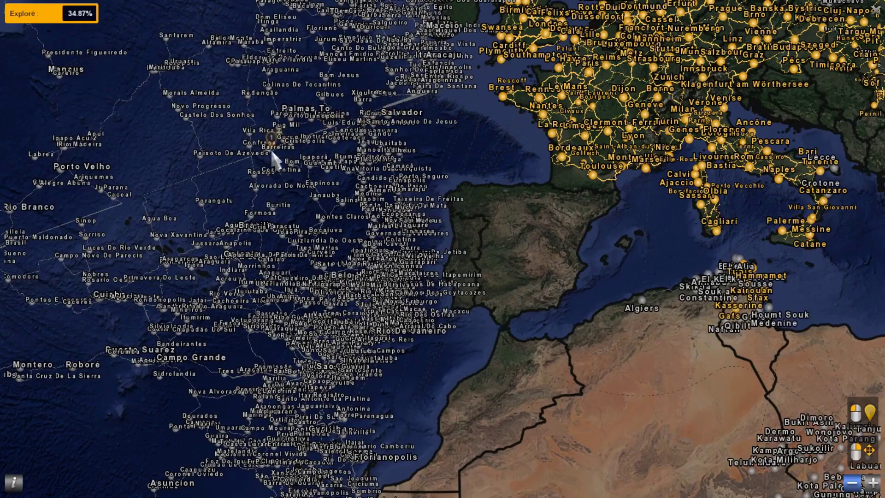
drag(178, 201, 170, 208)
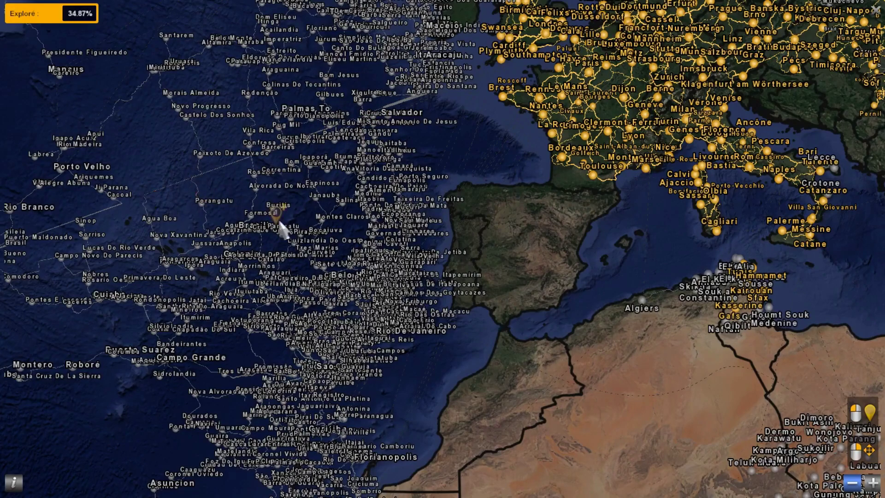
Step: Pan across northern Europe and the Mediterranean, then settle on mainland Europe and Scandinavia
mouse_move(478, 134)
mouse_down()
mouse_move(450, 183)
mouse_move(440, 225)
mouse_move(459, 134)
mouse_move(449, 83)
mouse_up()
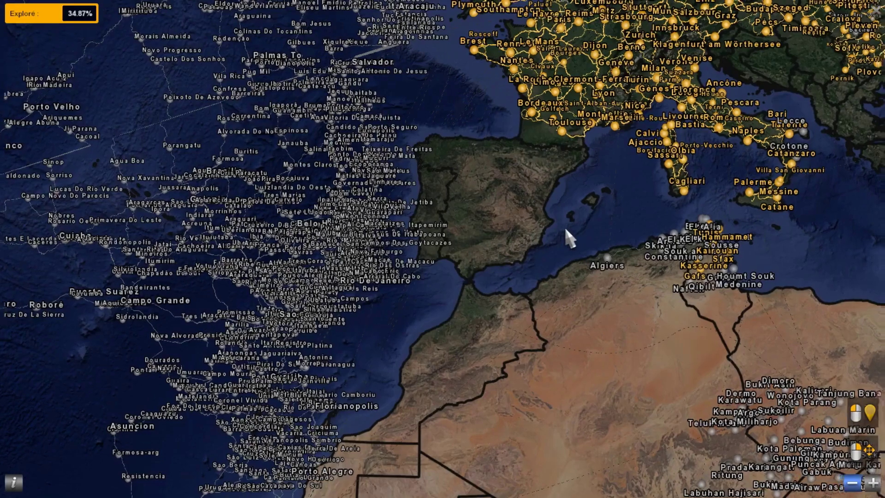
mouse_move(565, 225)
mouse_down()
mouse_move(497, 227)
mouse_move(418, 209)
mouse_move(370, 146)
mouse_move(332, 127)
mouse_up()
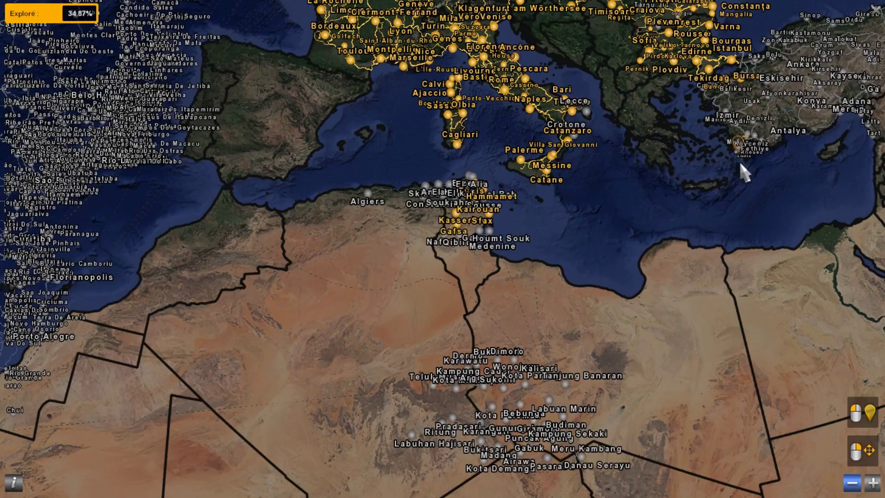
scroll(740, 165, up, 4)
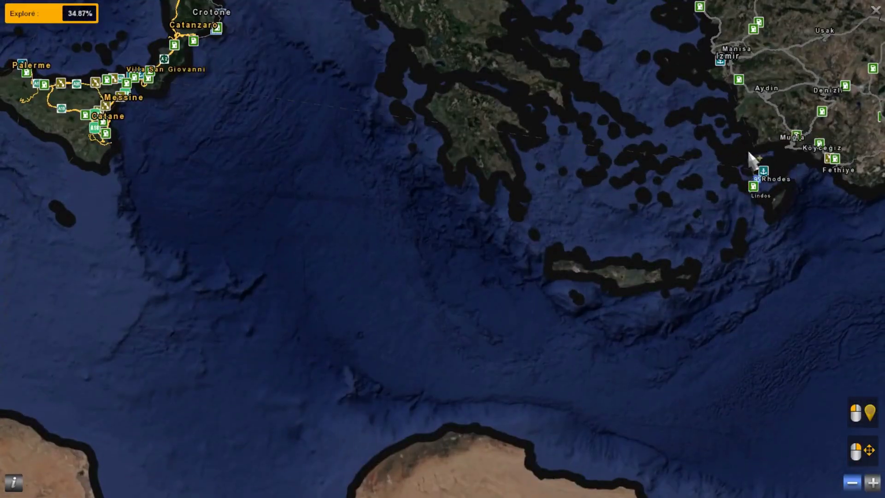
scroll(577, 142, down, 4)
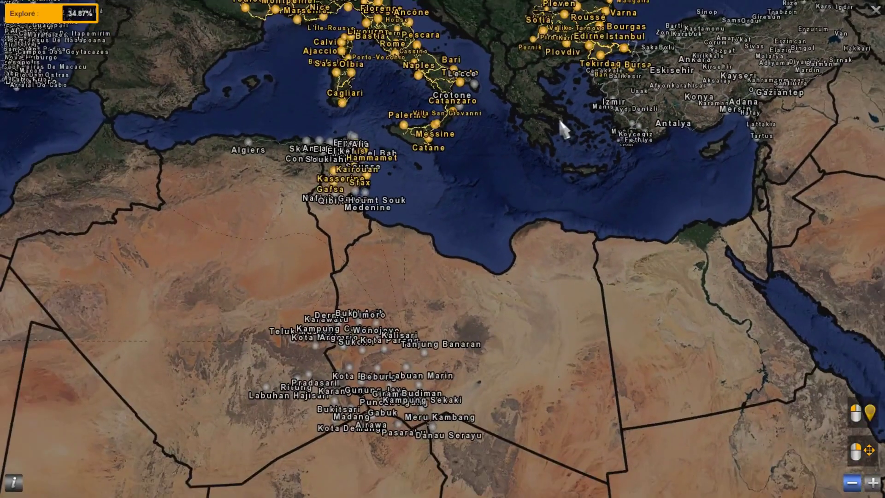
mouse_move(480, 39)
mouse_down()
mouse_move(561, 180)
mouse_move(592, 295)
mouse_up()
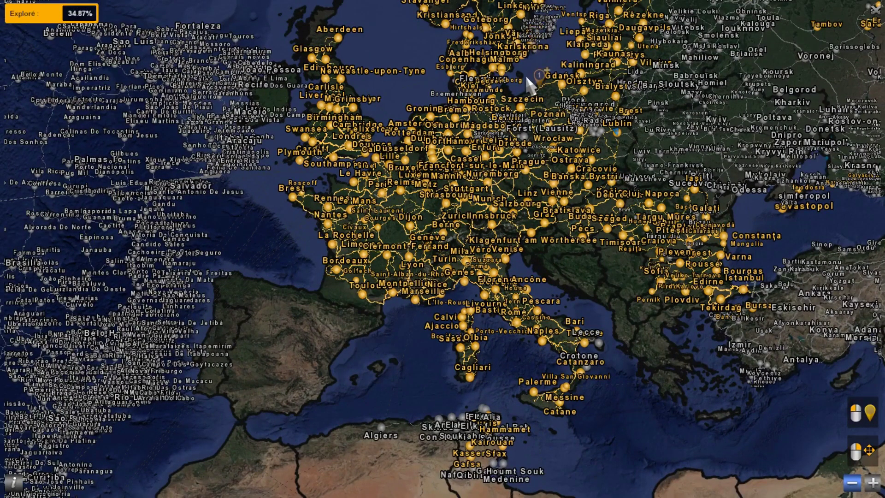
drag(527, 77, 528, 181)
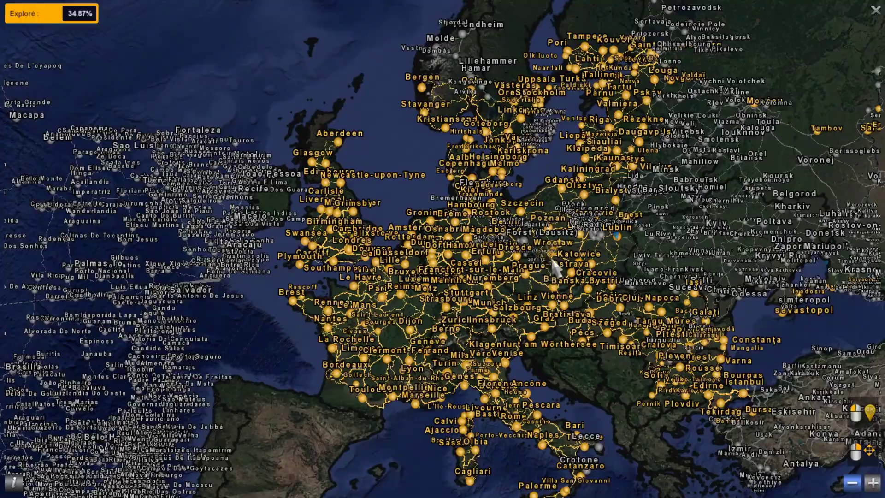
Step: Zoom into the Görlitz border area and back out
scroll(555, 267, up, 3)
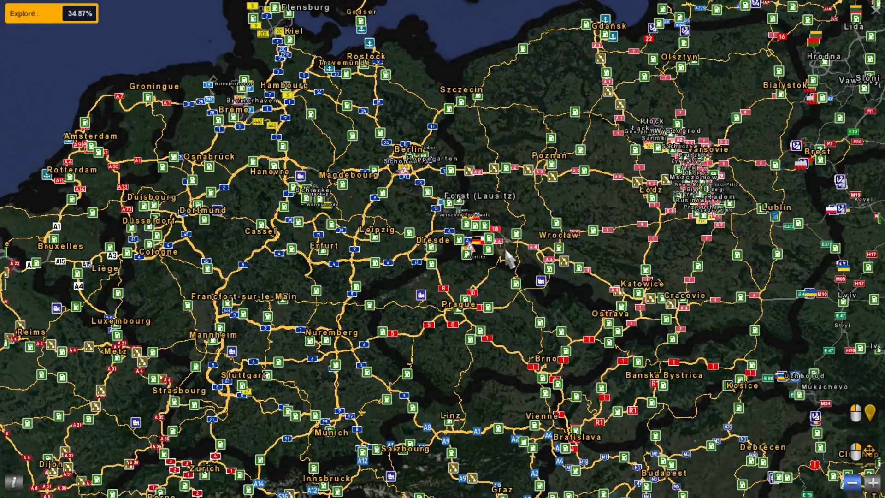
scroll(486, 246, up, 5)
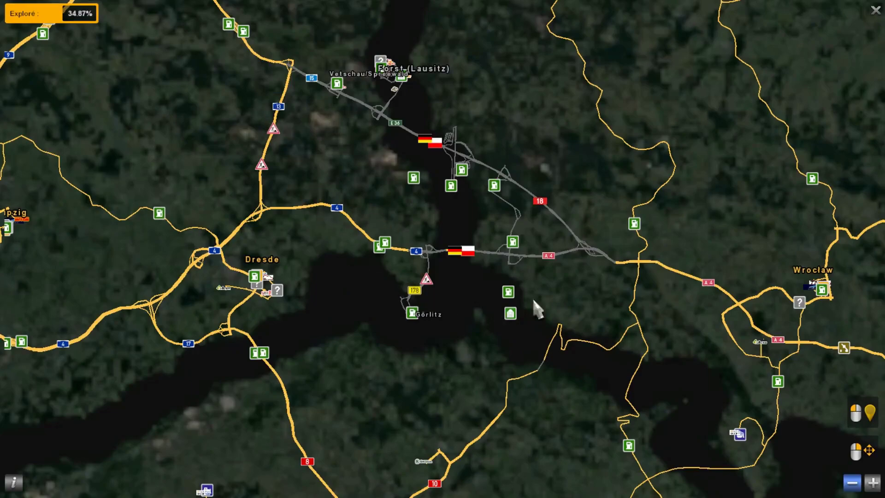
scroll(492, 91, down, 5)
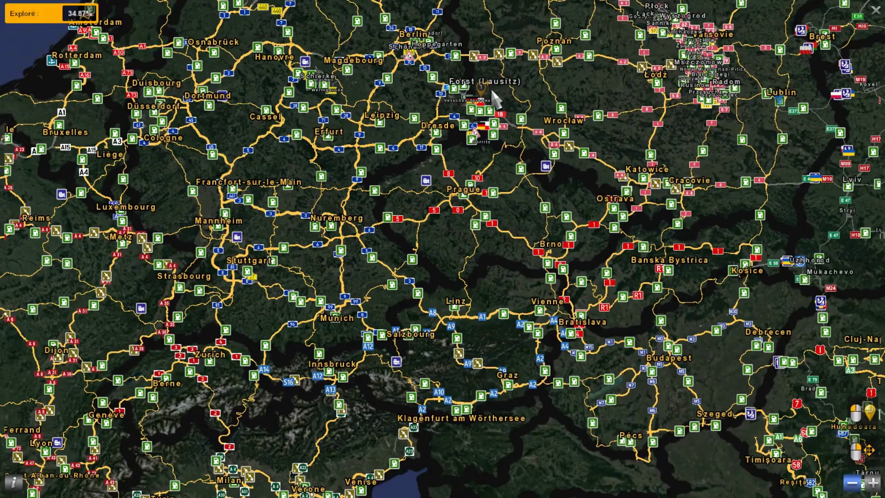
scroll(450, 203, down, 5)
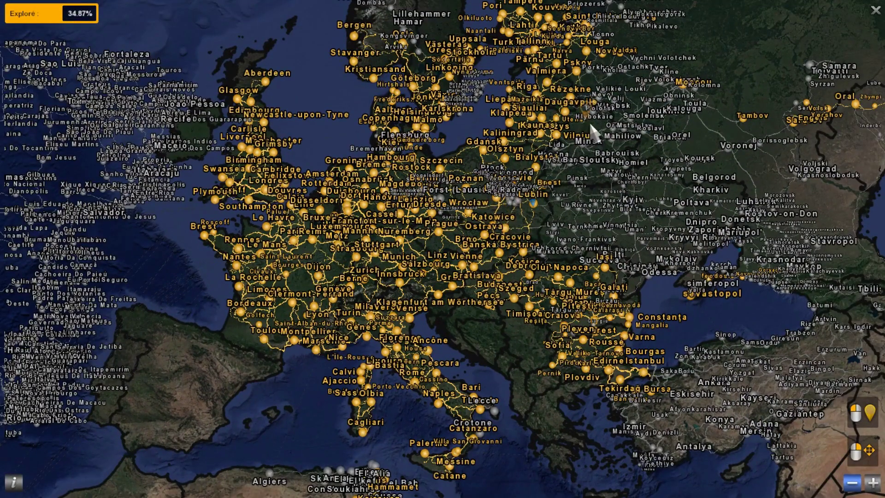
Step: Pan over Scandinavia and western Russia, zoom into Crimea and Krasnodar, then zoom out
mouse_move(593, 134)
mouse_down()
mouse_move(538, 206)
mouse_move(531, 241)
mouse_up()
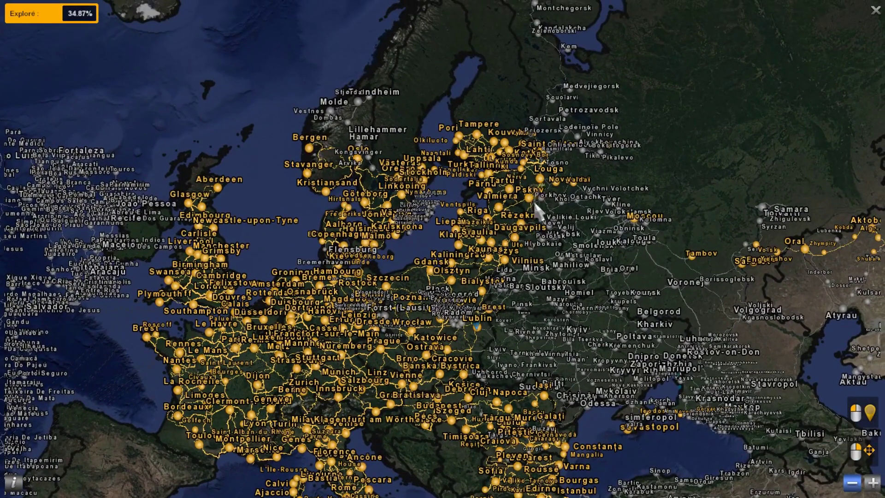
mouse_move(529, 53)
mouse_down()
mouse_move(530, 142)
mouse_move(522, 29)
mouse_up()
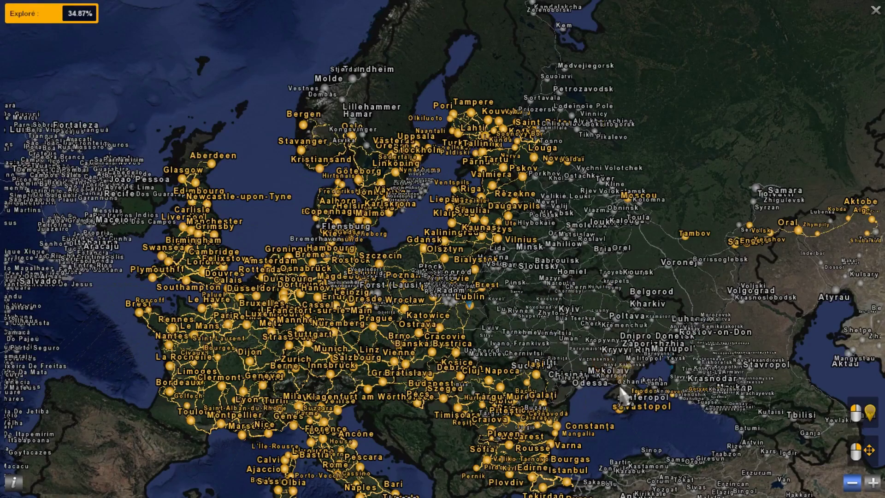
scroll(639, 396, up, 5)
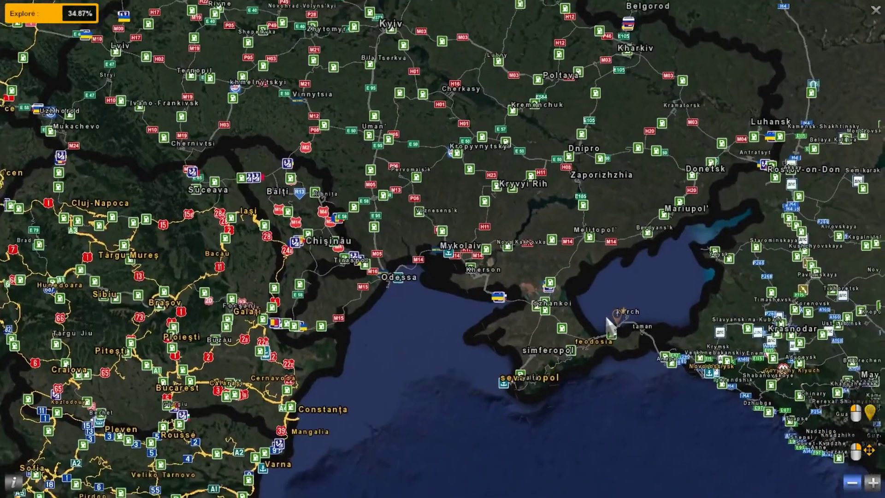
drag(611, 325, 583, 261)
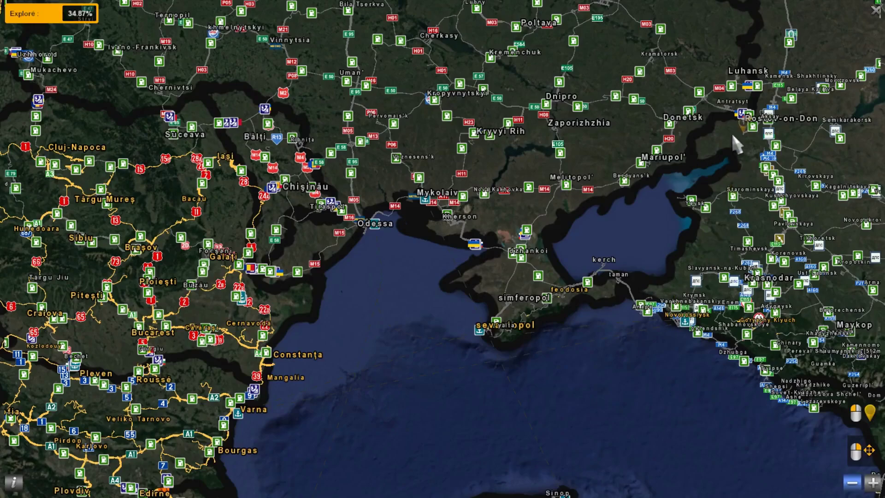
scroll(638, 213, down, 5)
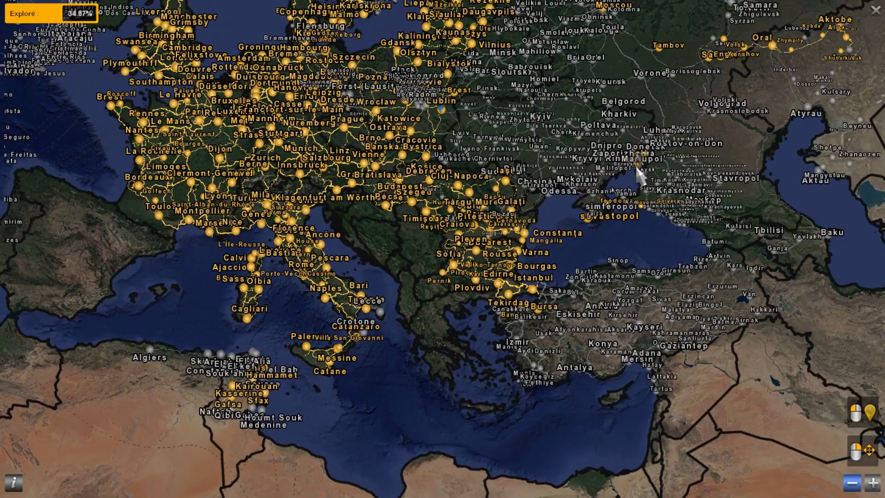
drag(703, 107, 702, 307)
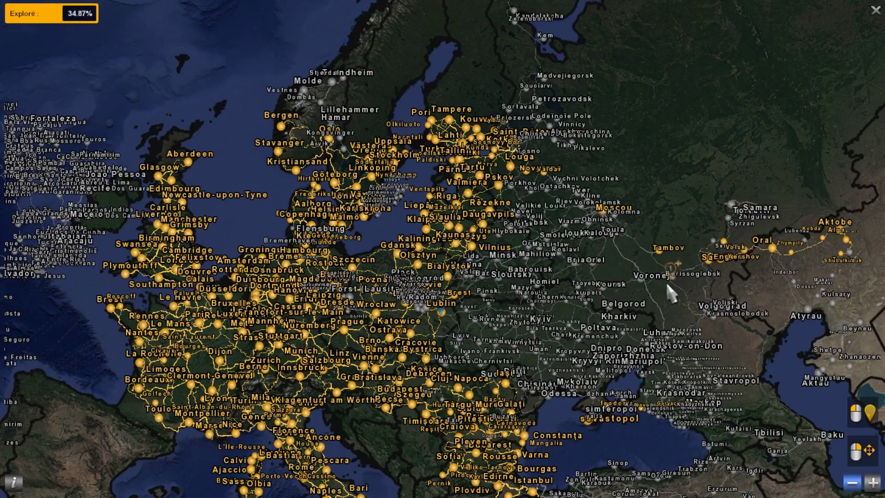
drag(658, 292, 549, 113)
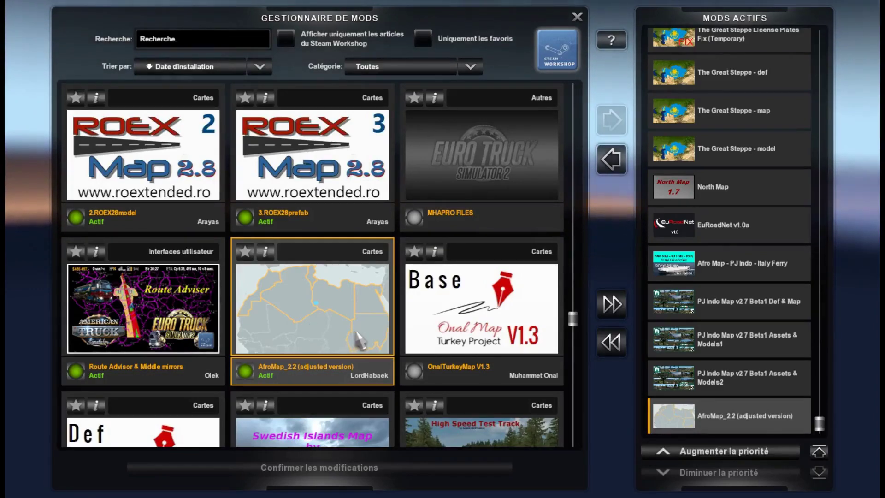
Step: Review the PJ Indo Map v2.7 Beta1 parts and the Afro Map - PJ Indo - Italy Ferry mod
click(727, 382)
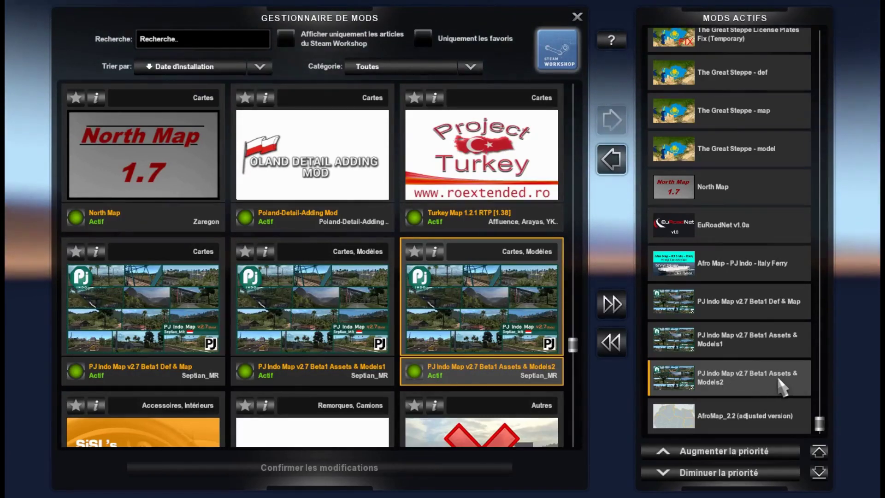
click(783, 352)
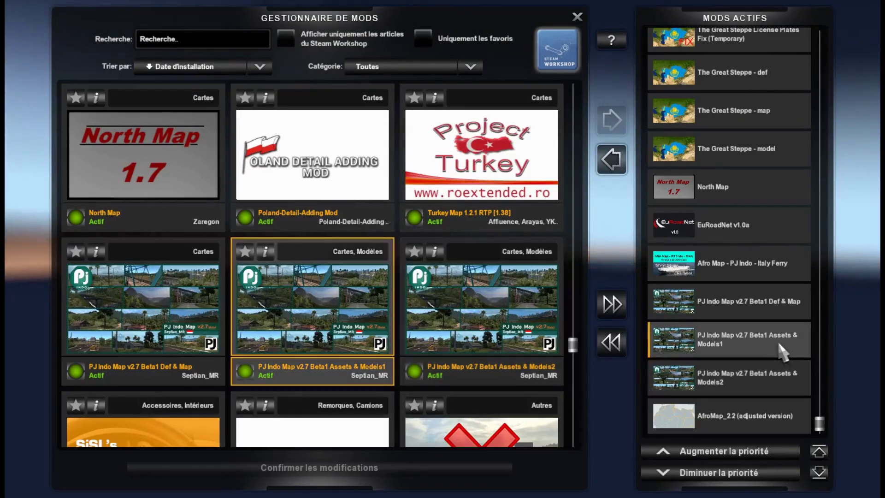
click(782, 315)
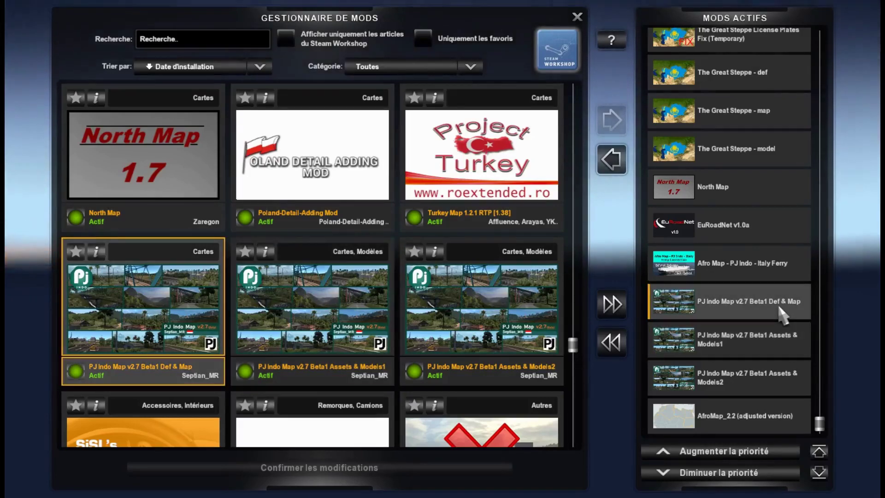
click(773, 272)
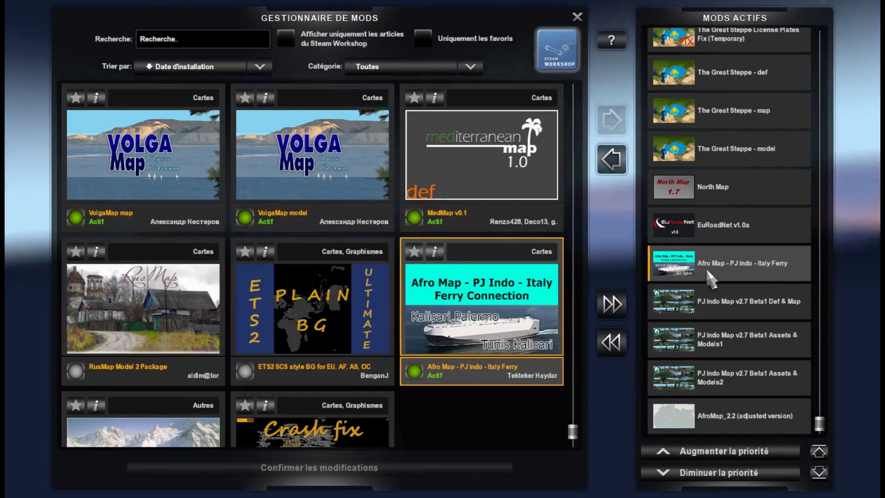
Step: Review EuRoadNet v1.0a, North Map and The Great Steppe model, map, def and License Plates Fix
click(769, 236)
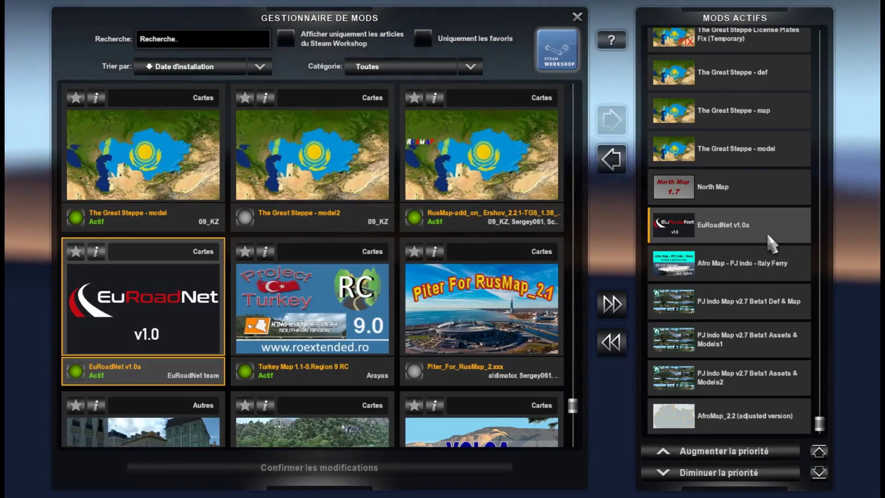
click(764, 185)
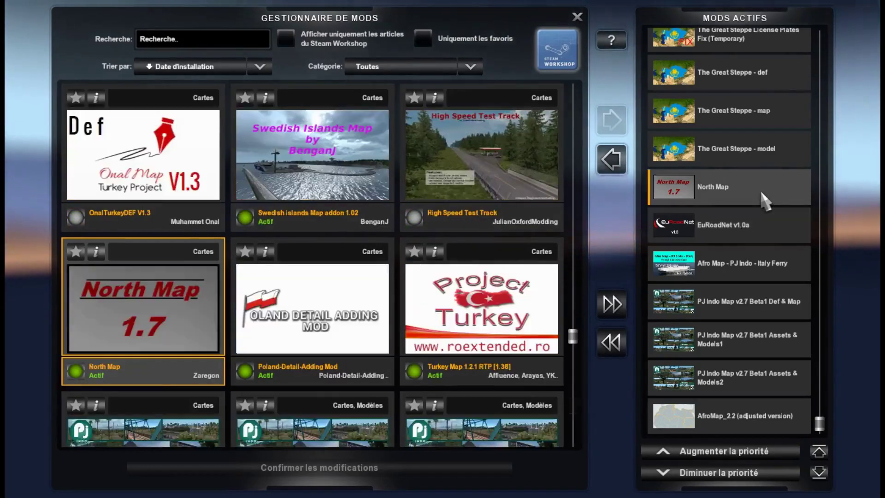
click(756, 152)
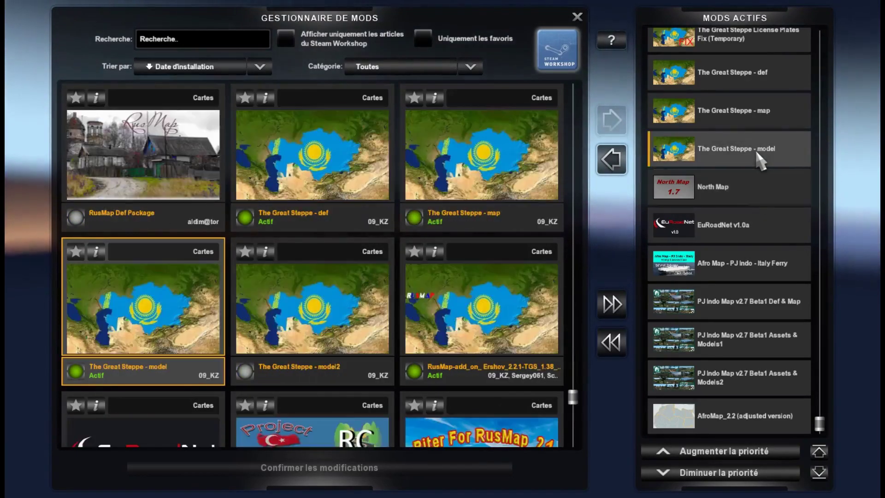
click(756, 112)
click(755, 74)
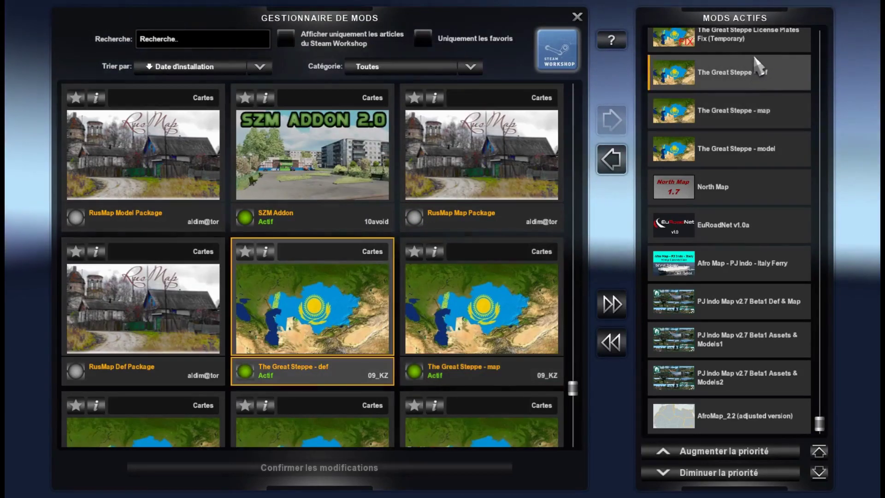
click(755, 42)
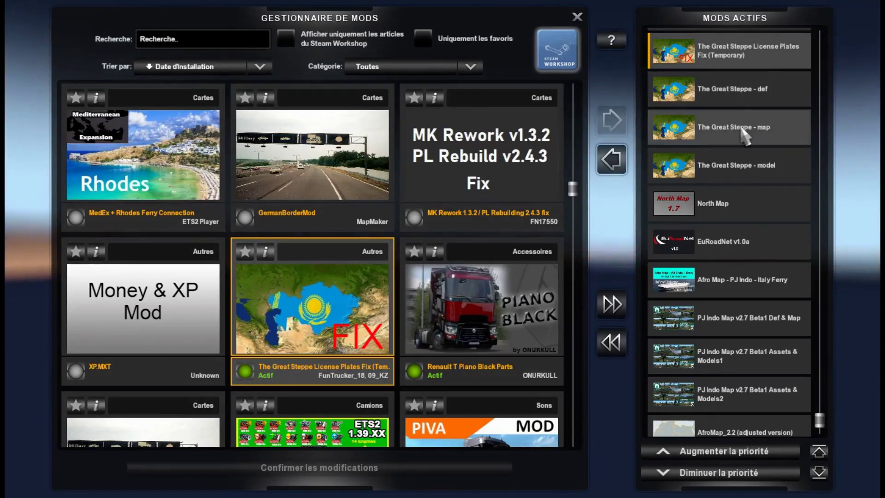
scroll(744, 135, up, 1)
scroll(742, 130, up, 5)
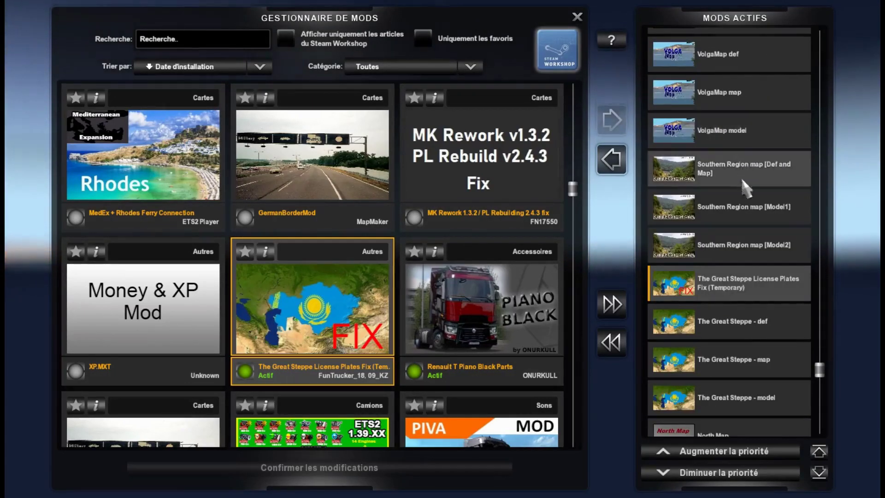
click(749, 249)
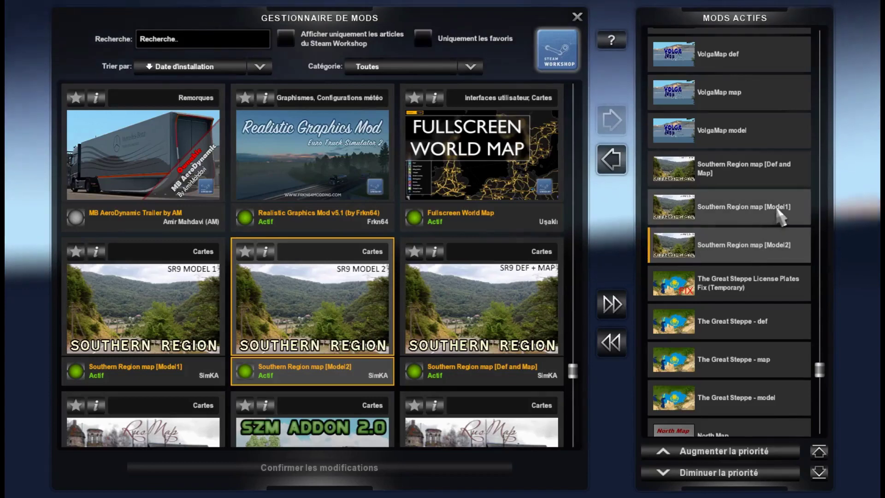
click(756, 208)
click(768, 181)
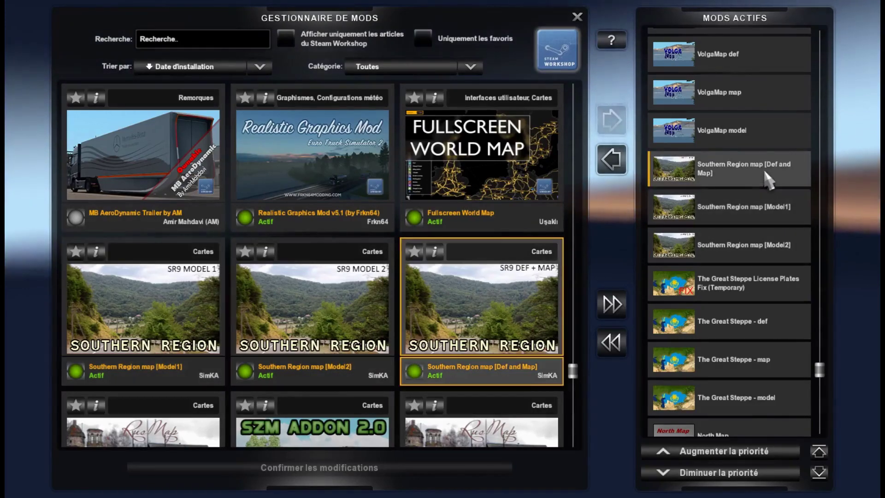
click(763, 134)
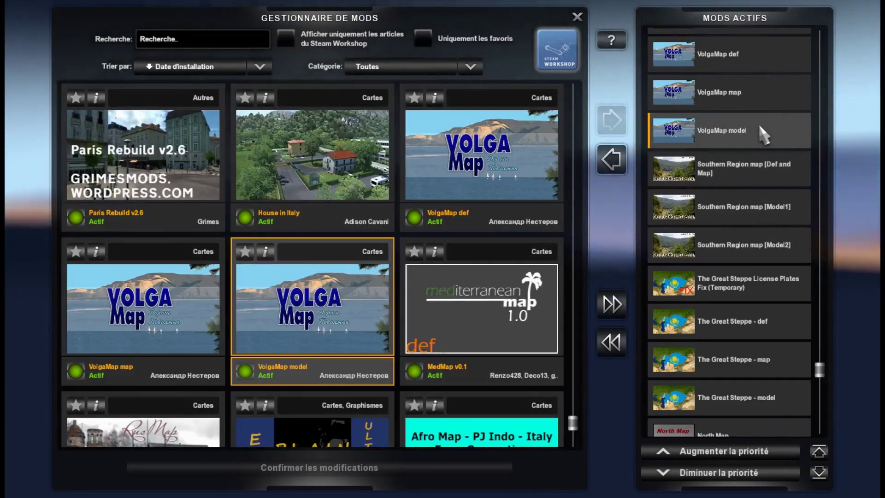
click(761, 94)
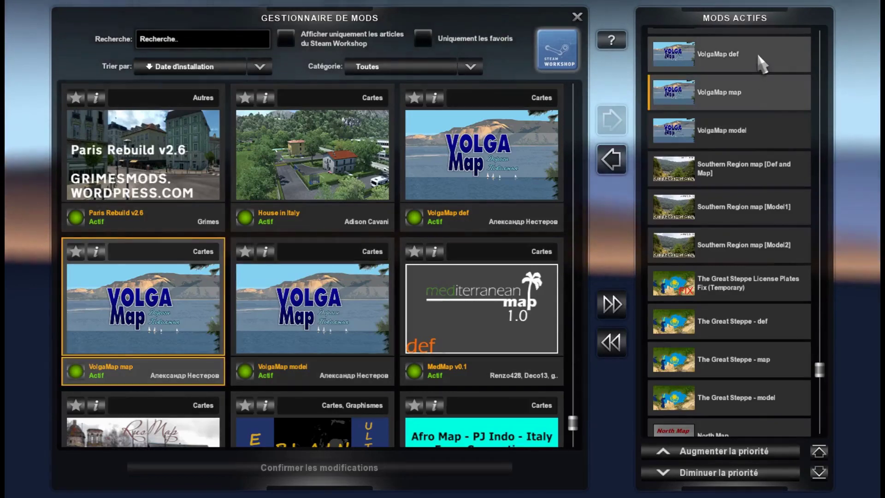
click(759, 56)
click(759, 85)
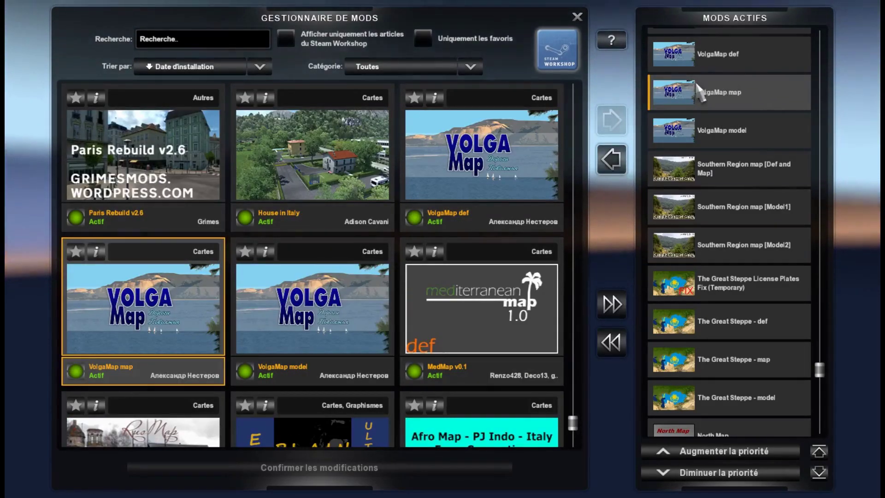
scroll(732, 93, up, 5)
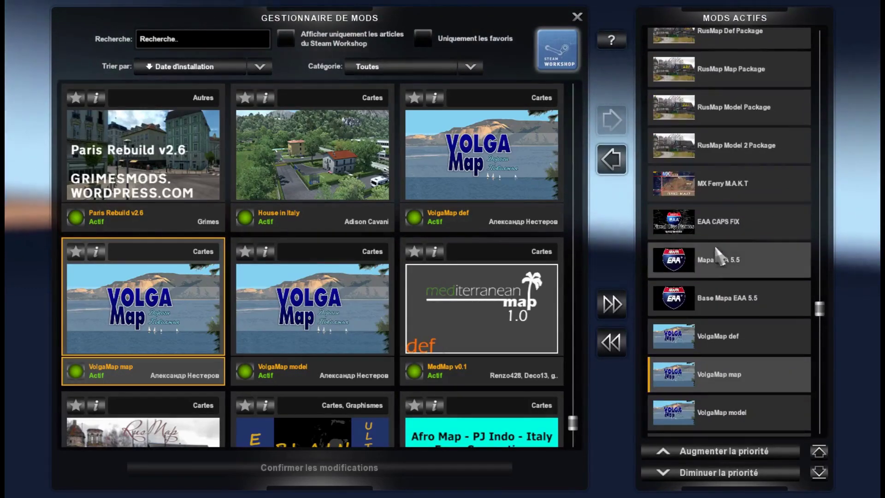
click(721, 299)
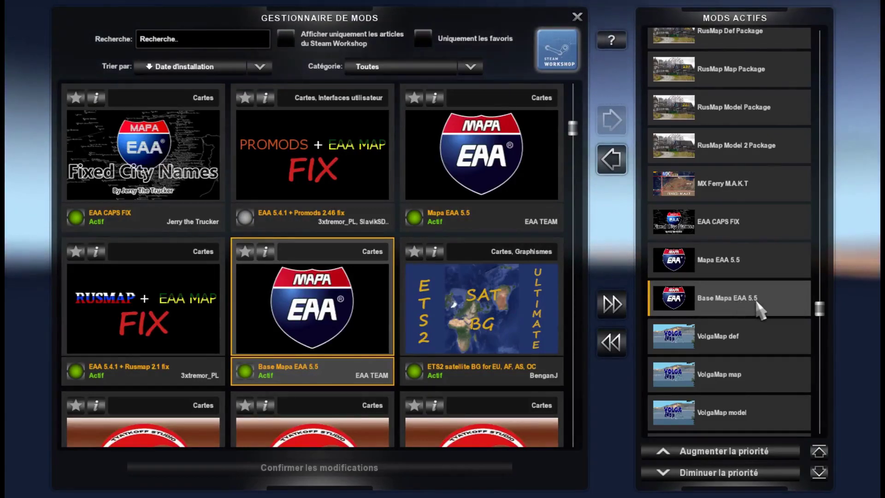
click(270, 252)
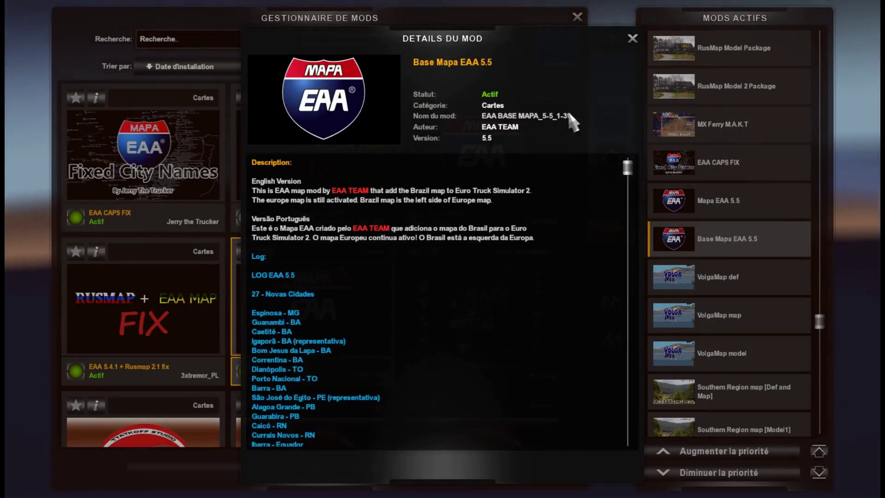
click(633, 39)
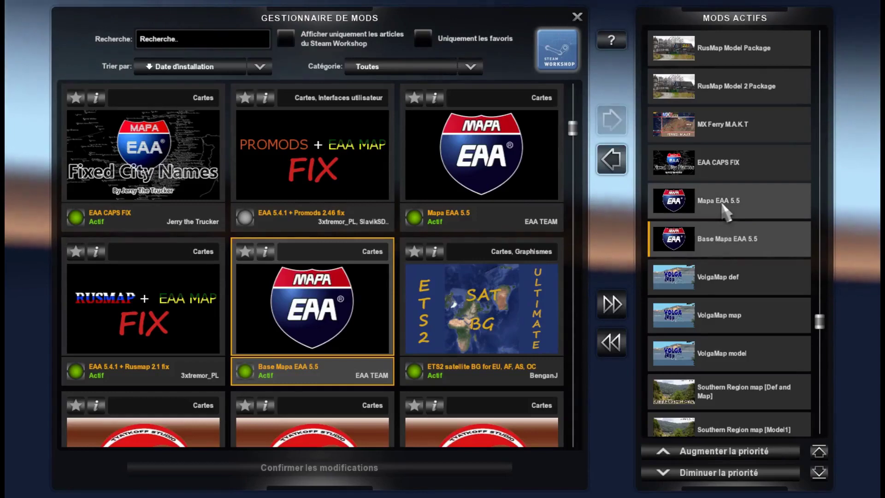
click(724, 212)
click(726, 173)
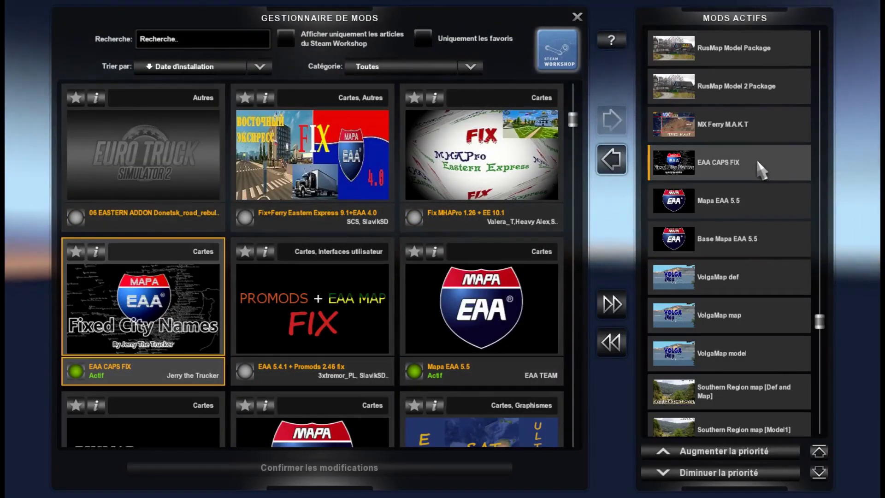
click(754, 120)
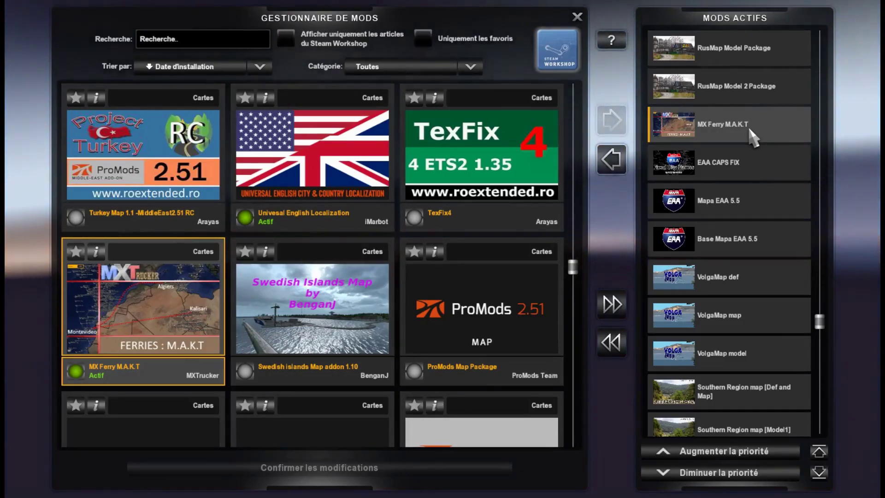
scroll(749, 129, up, 2)
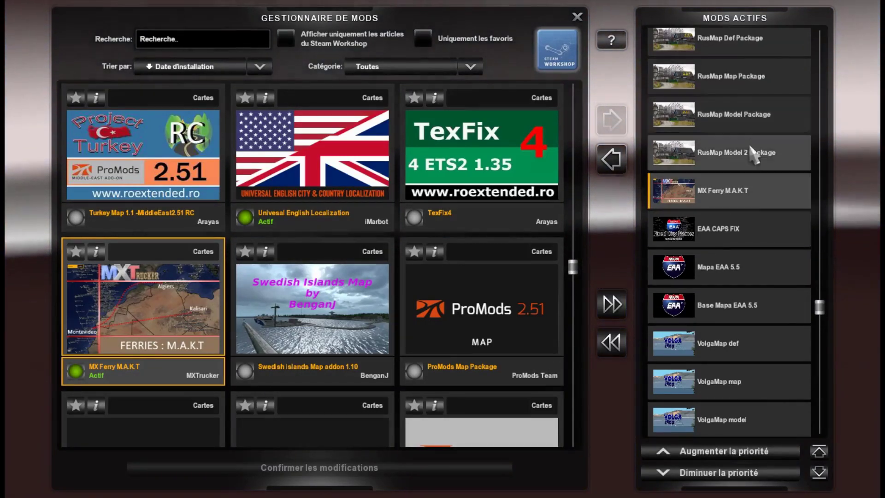
click(754, 161)
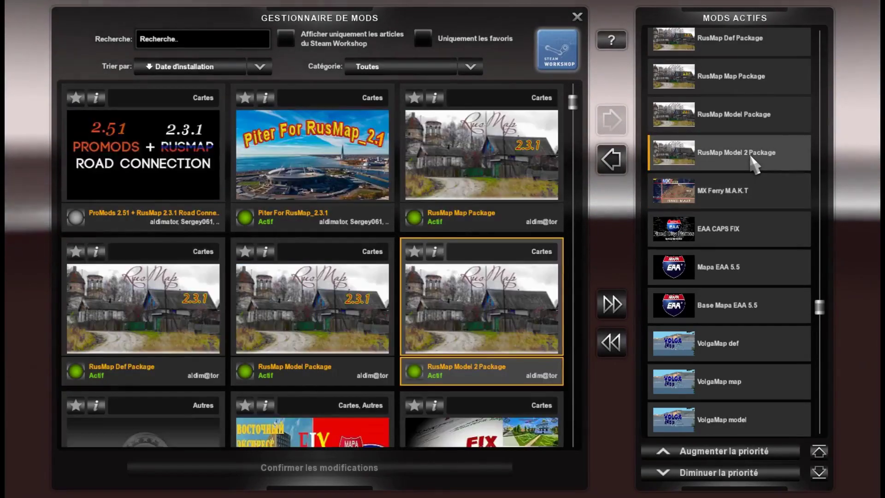
click(750, 120)
click(752, 85)
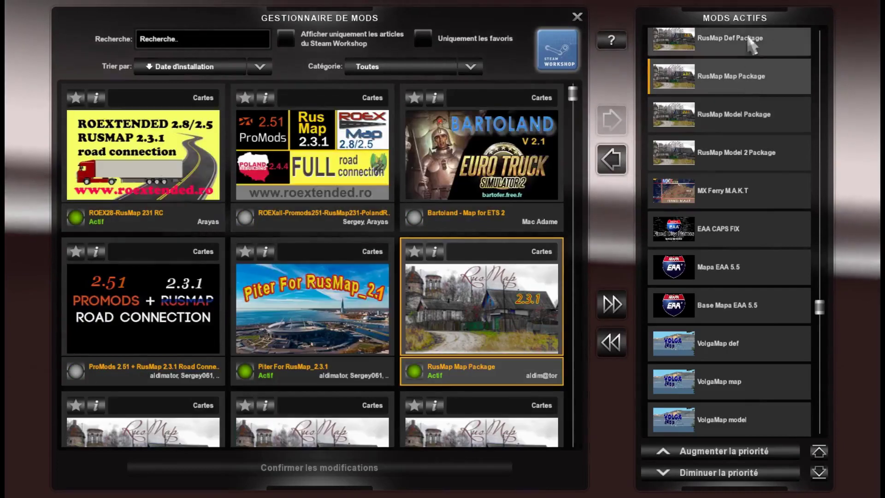
click(751, 41)
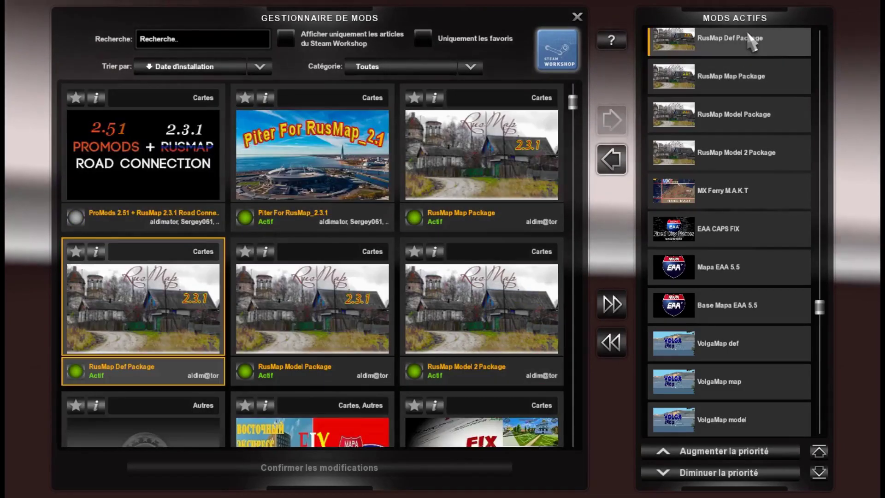
click(751, 85)
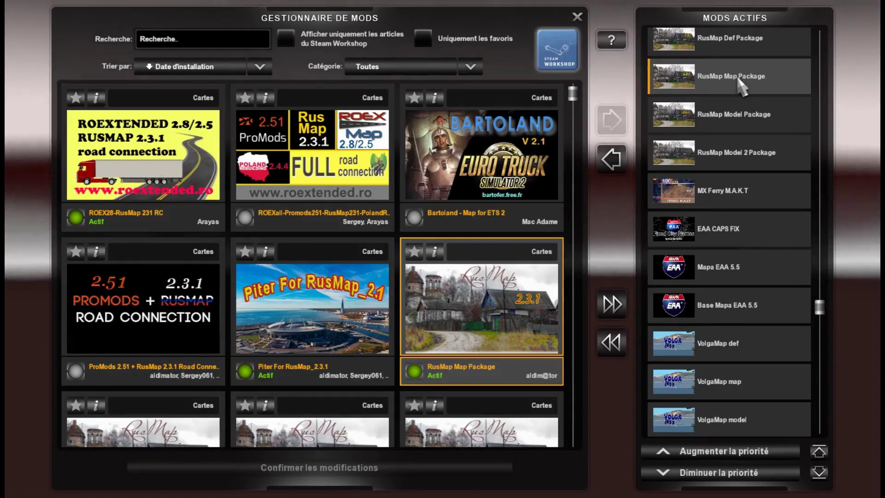
scroll(742, 85, up, 5)
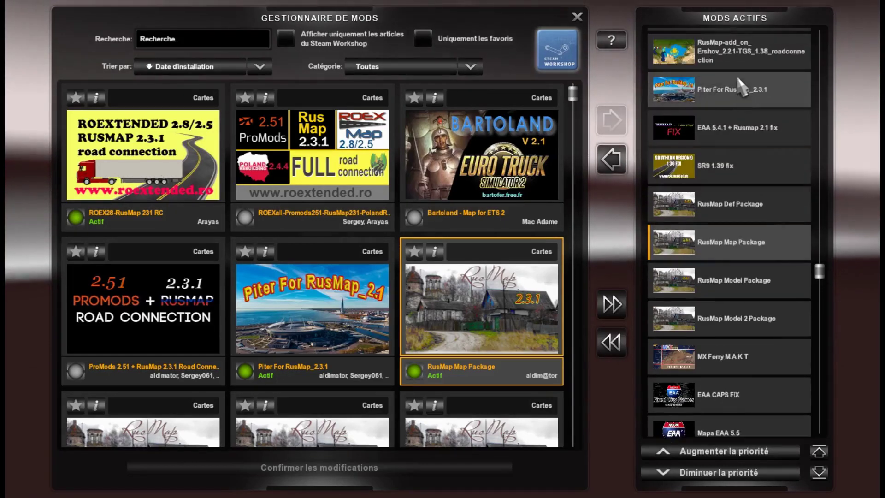
click(740, 168)
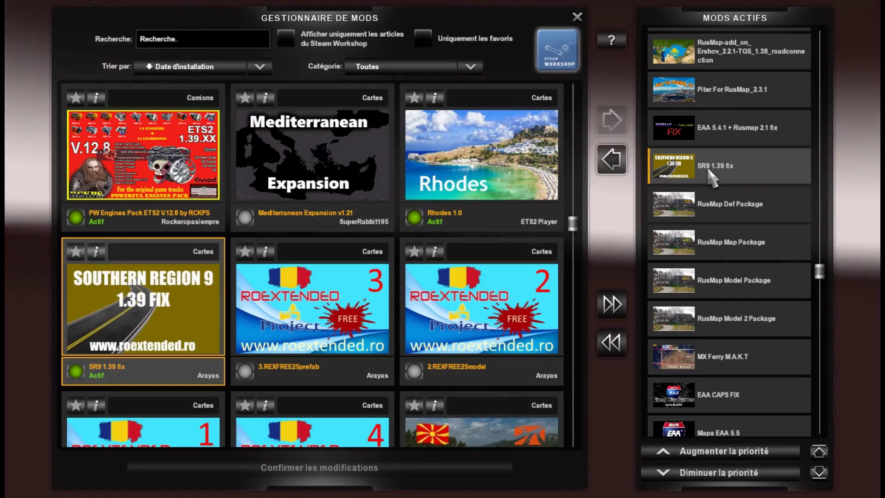
click(750, 133)
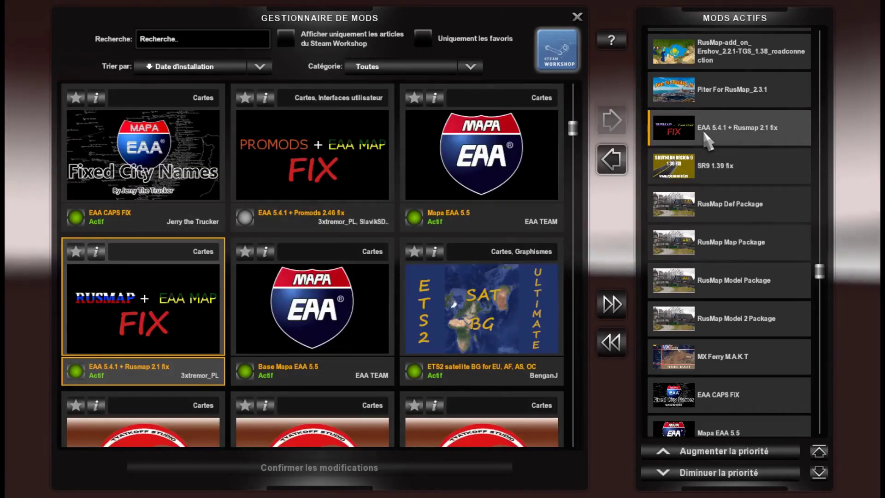
click(758, 94)
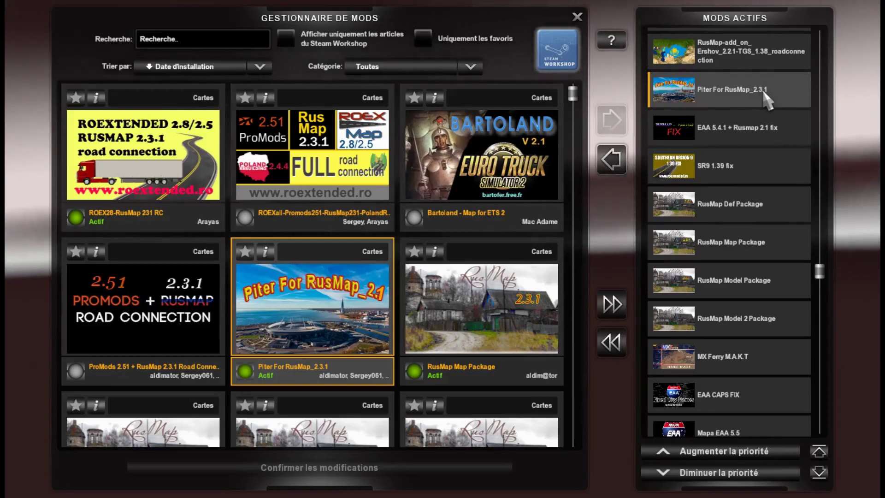
Step: Review the RusMap road-connection add-on, SZM Addon, MedMap v0.1, Rhodes 1.0 and Poland-Detail-Adding Mod
scroll(770, 89, up, 5)
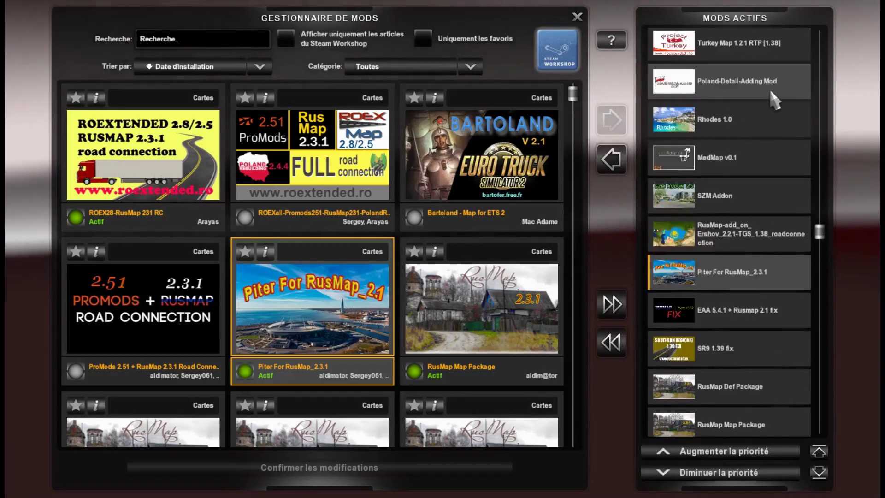
click(766, 235)
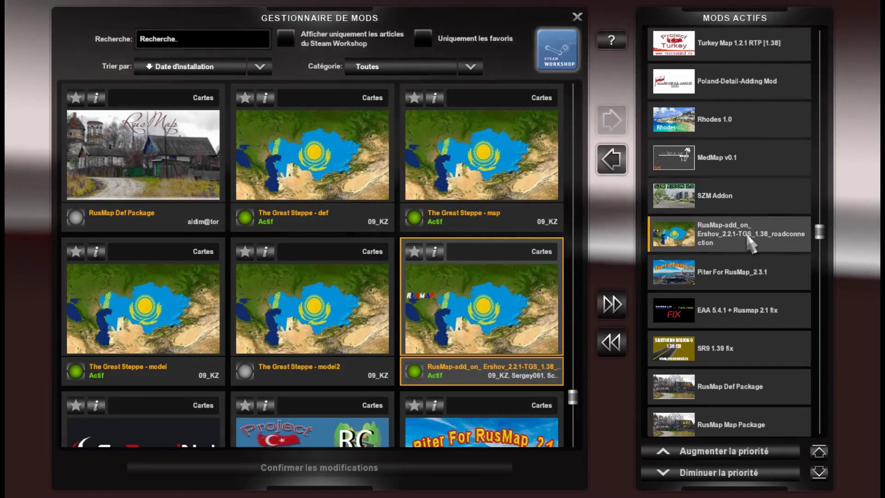
click(743, 194)
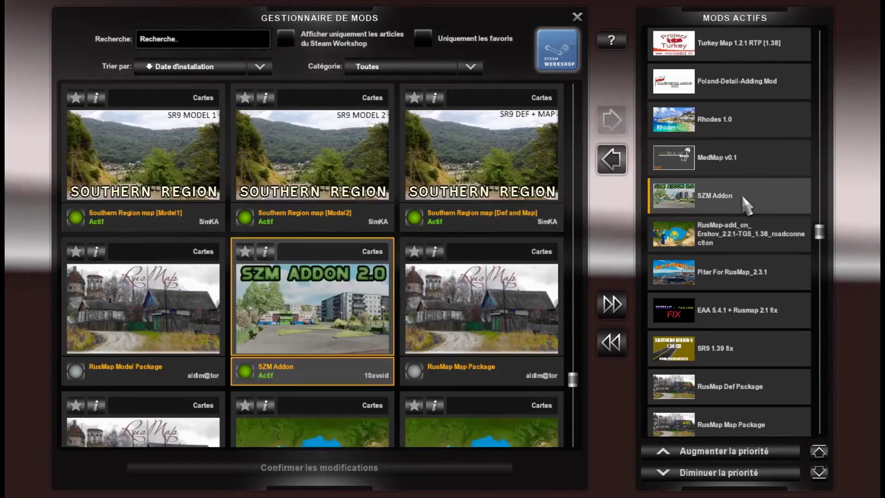
click(743, 158)
click(743, 112)
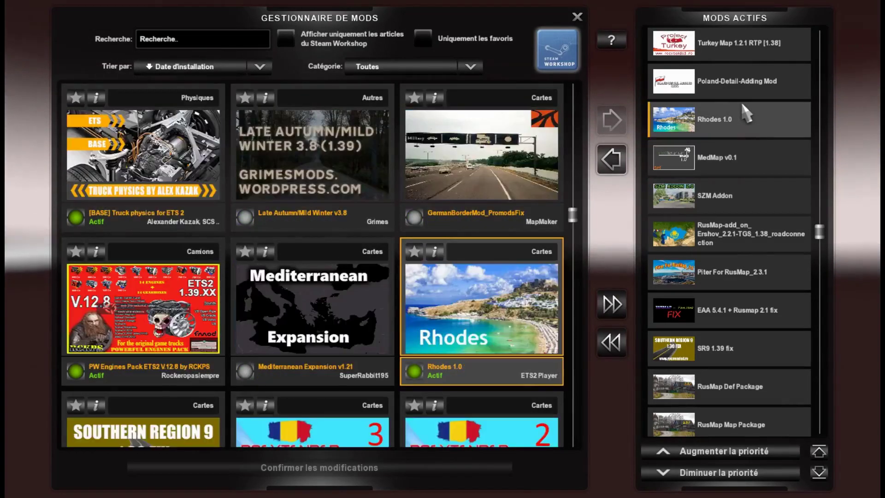
click(743, 84)
scroll(767, 86, up, 2)
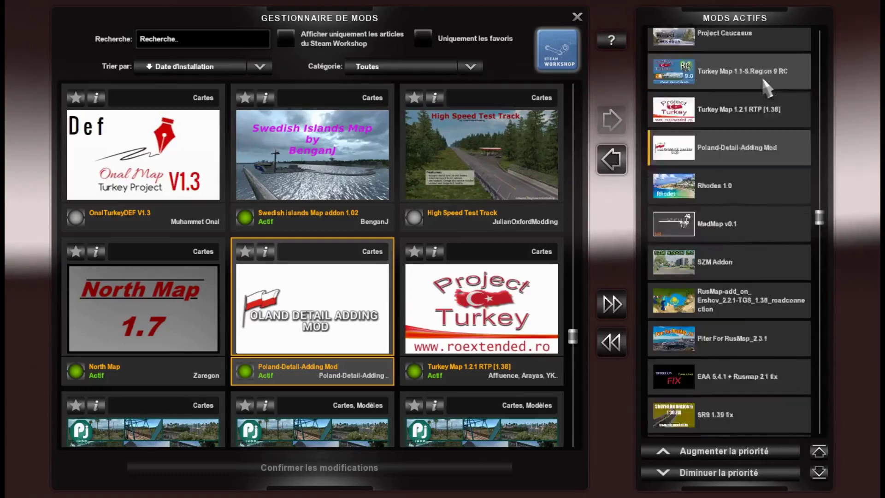
scroll(766, 85, up, 3)
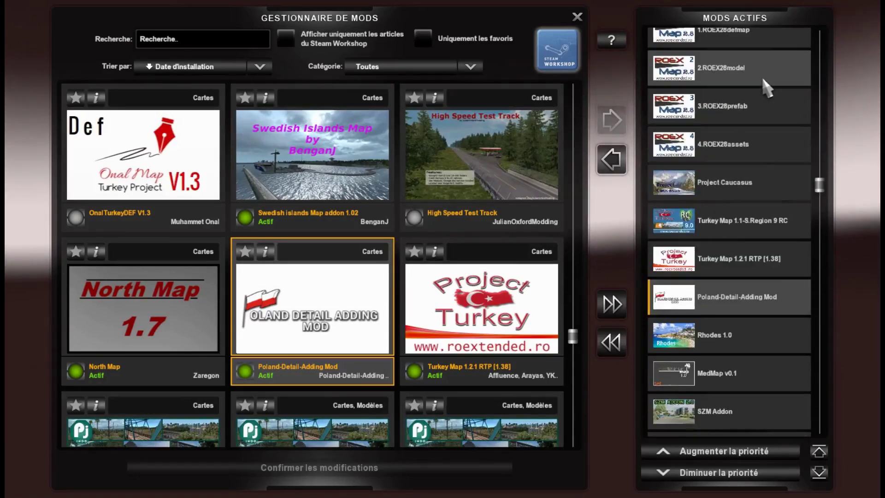
Step: Show the Turkey Map 1.2.1 RTP, Turkey Map 1.1-S.Region 9 RC, Project Caucasus and 4.ROEX28assets cards
click(755, 265)
click(752, 227)
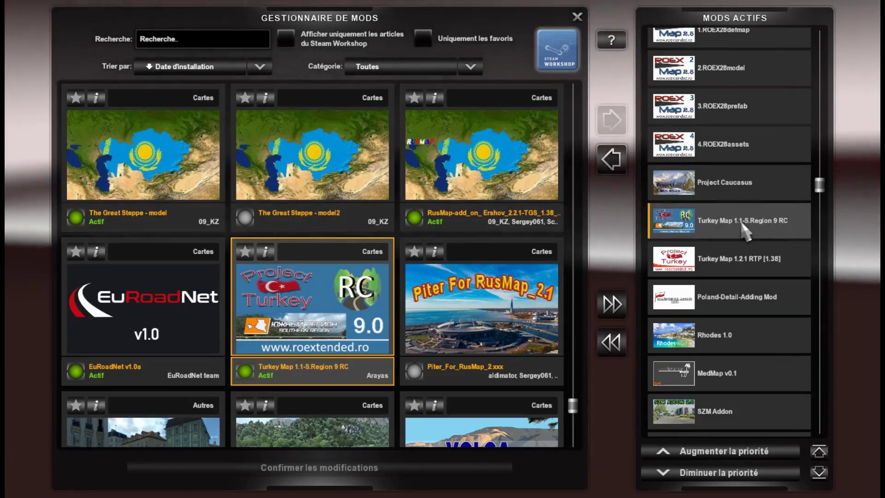
click(743, 182)
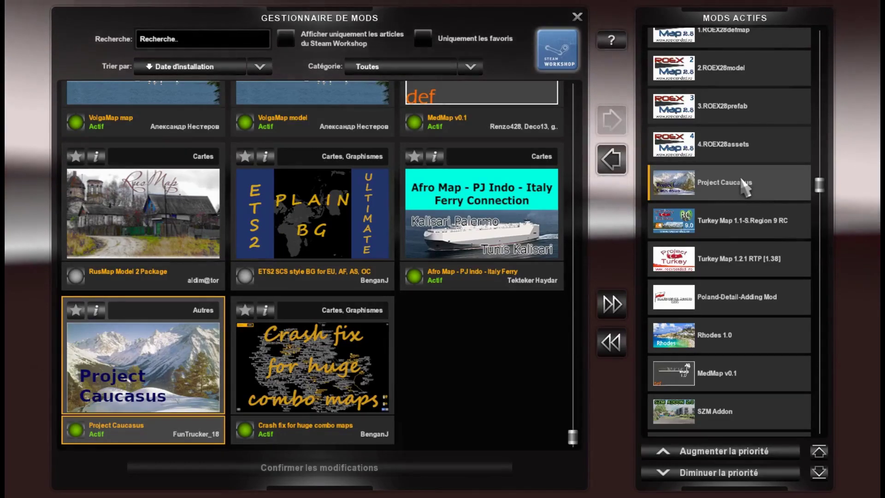
click(740, 147)
scroll(739, 149, up, 3)
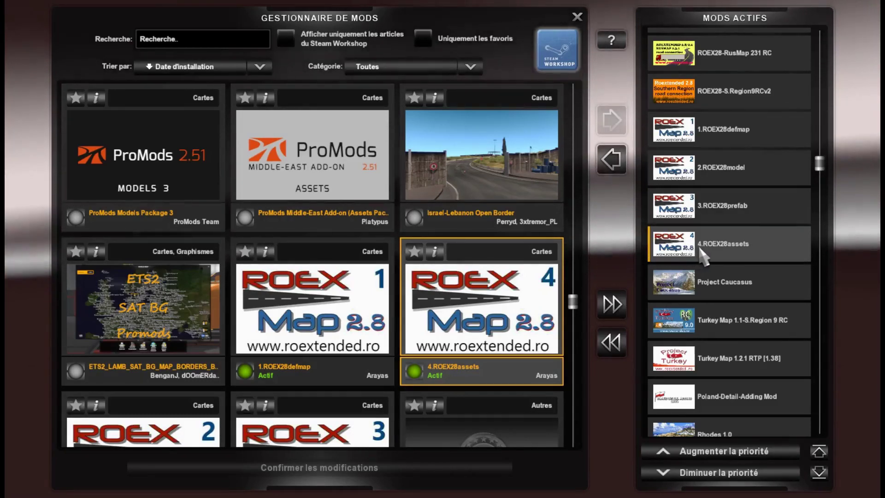
Step: Show the 3.ROEX28prefab, 2.ROEX28model, 1.ROEX28defmap and ROEX28-S.Region9RCv2 cards in turn
click(703, 205)
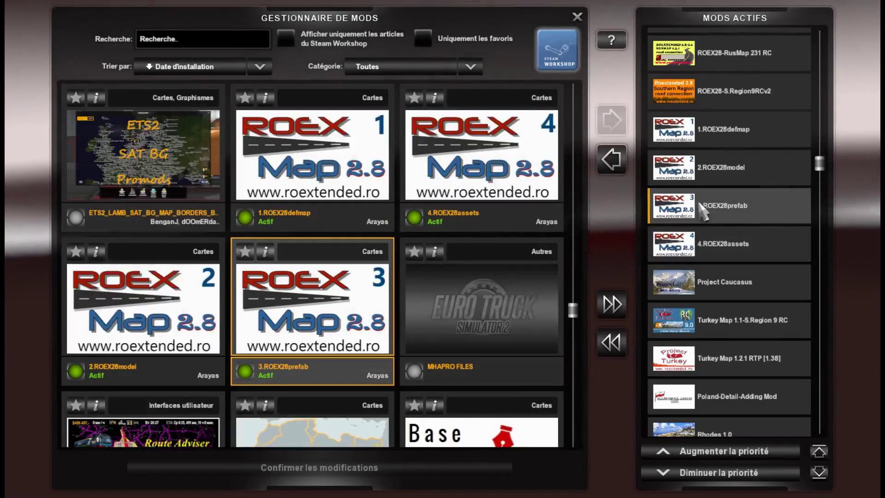
click(702, 174)
click(705, 132)
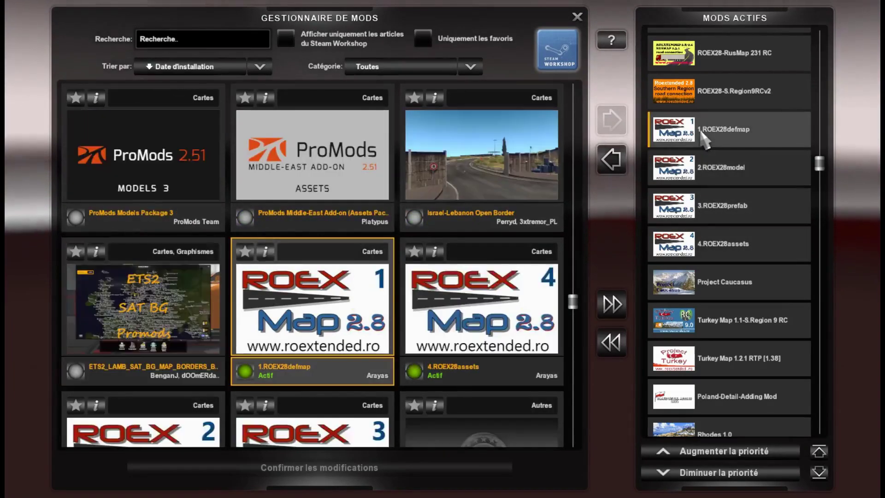
click(701, 92)
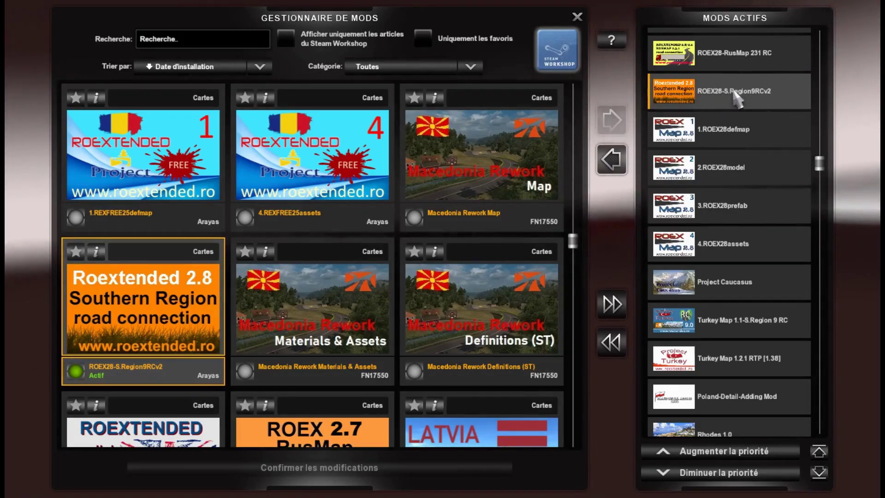
Step: Select ROEX28-RusMap 231 RC, then Universal English Localization, and view its details
scroll(736, 94, up, 1)
scroll(736, 94, up, 3)
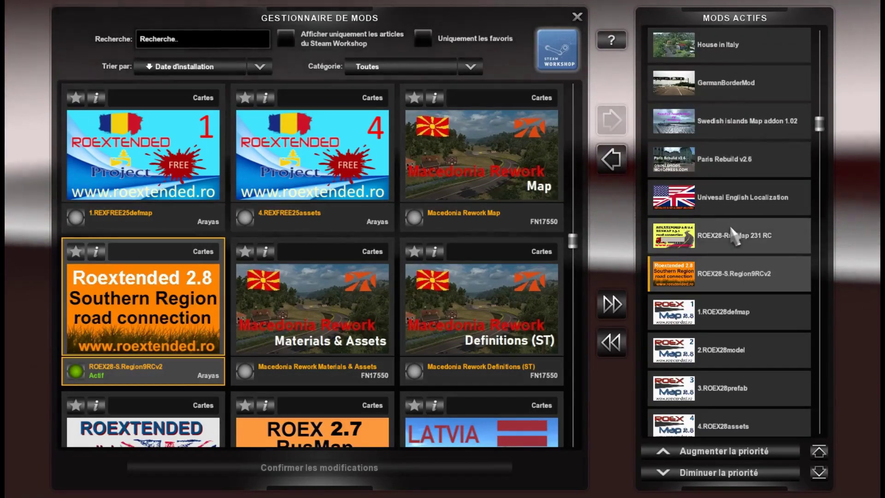
click(733, 236)
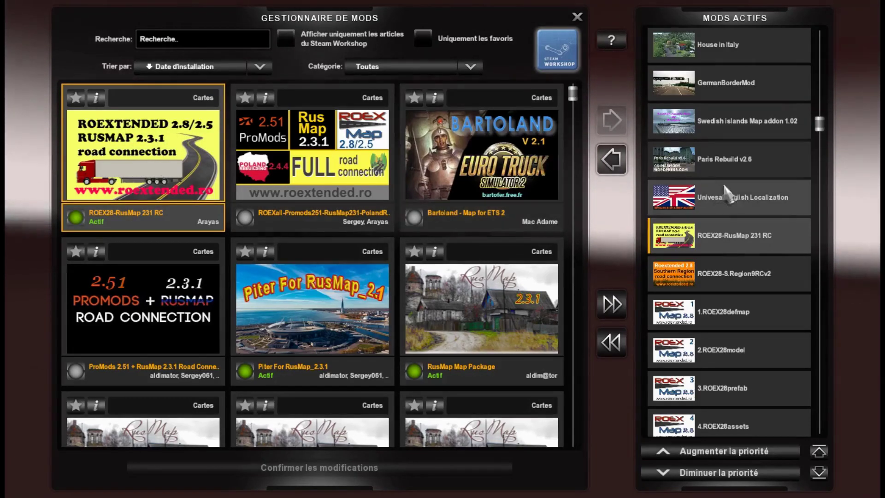
click(758, 203)
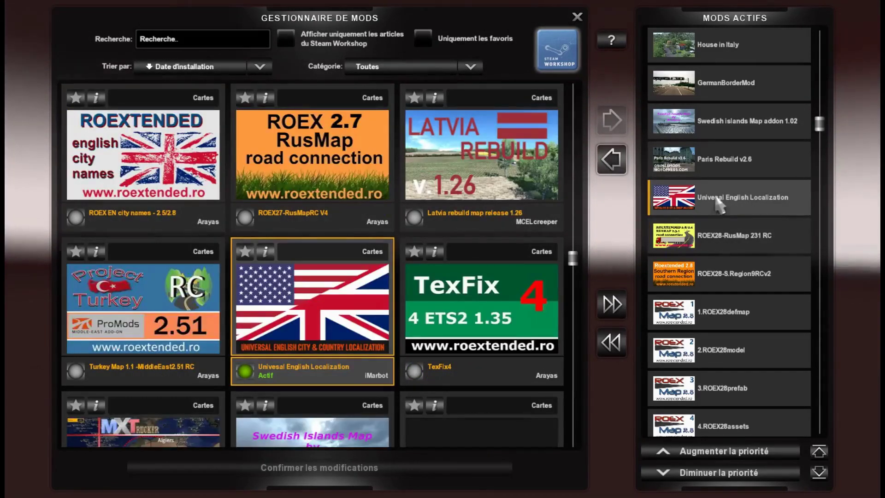
click(265, 253)
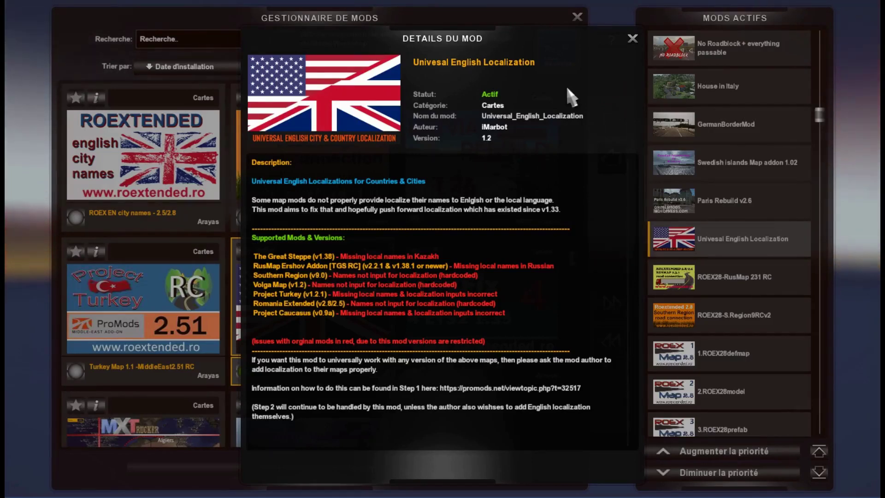
Step: Close the mod details and review Paris Rebuild v2.6, Swedish islands Map addon 1.02 and GermanBorderMod
click(631, 37)
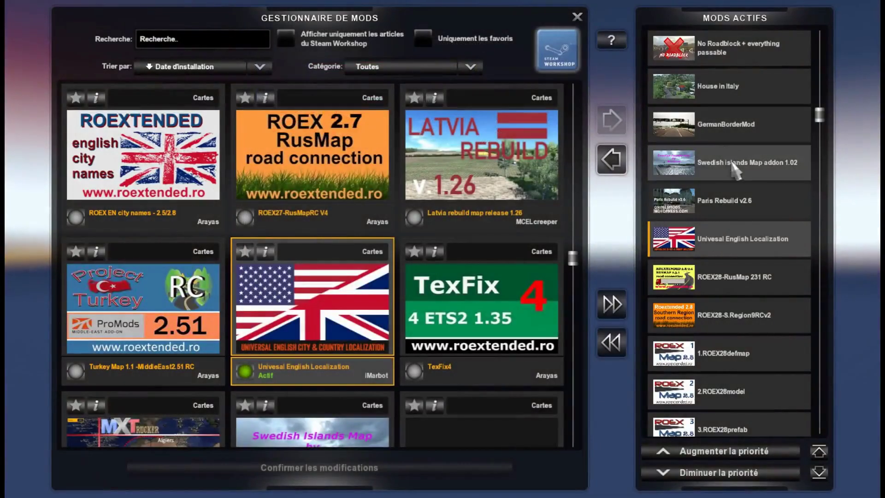
click(767, 194)
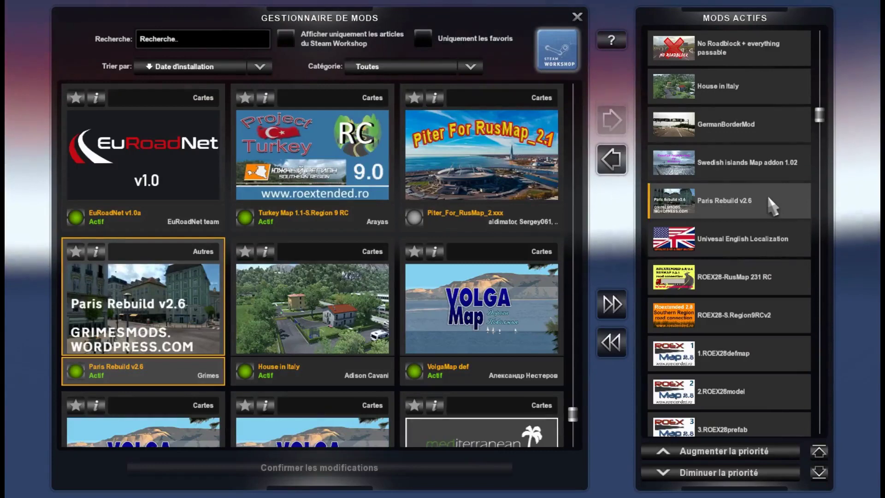
click(767, 165)
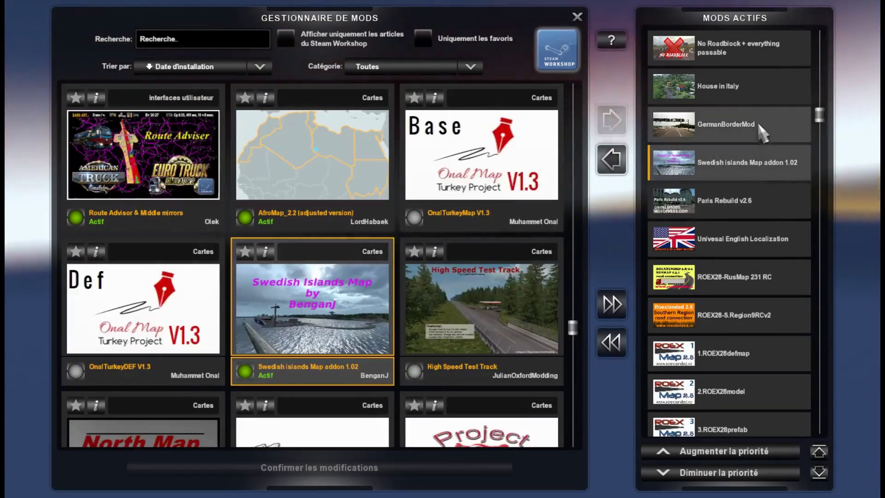
click(756, 121)
Step: Review the House in Italy, No Roadblock + everything passable and Route Advisor & Middle mirrors cards
scroll(756, 119, up, 3)
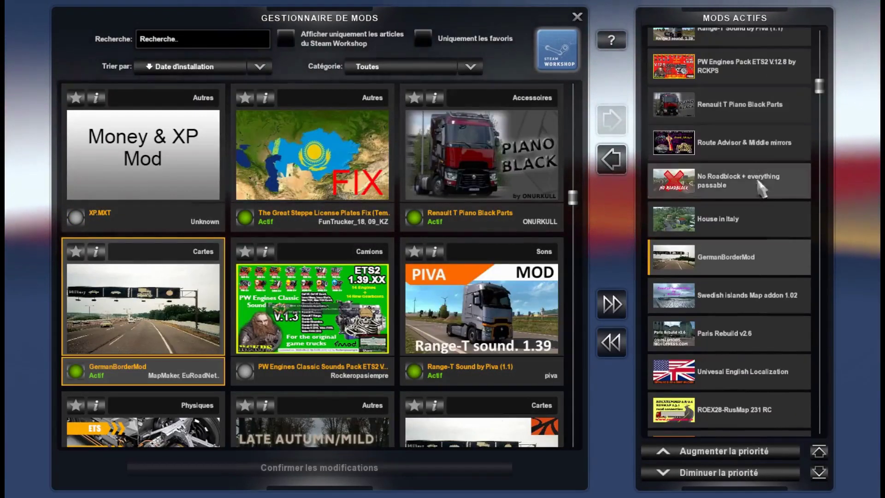
click(760, 223)
scroll(762, 231, up, 5)
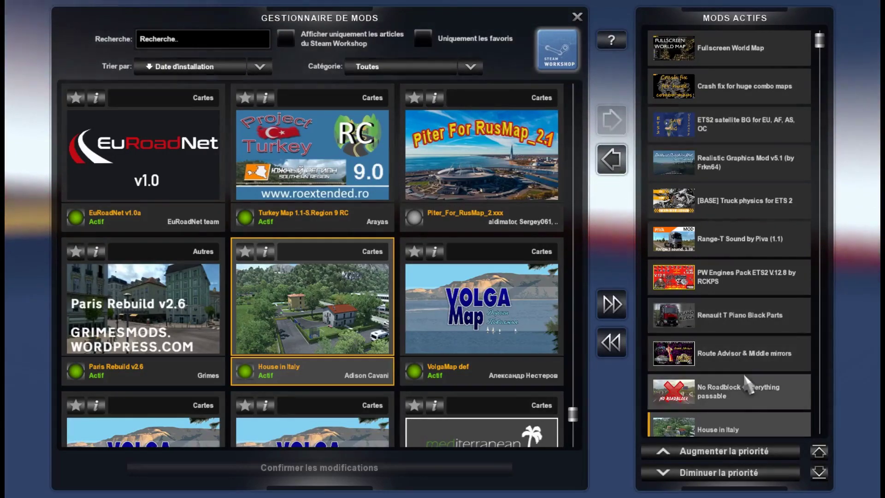
click(744, 390)
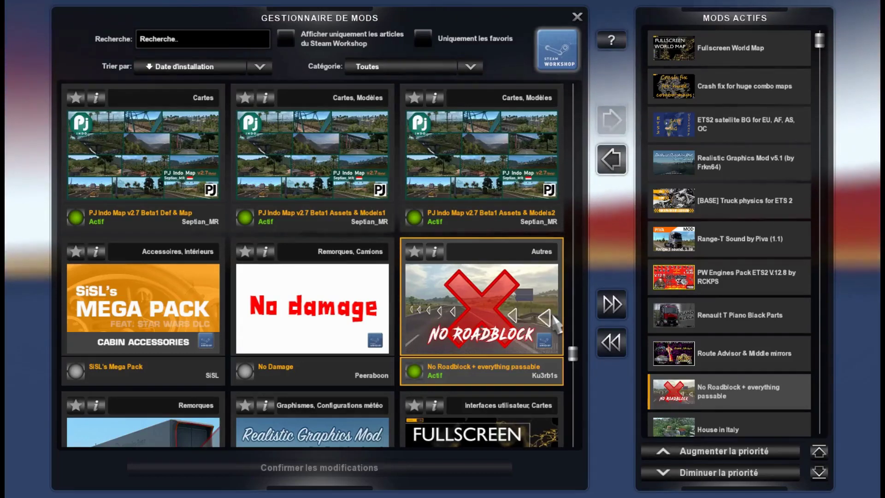
click(747, 355)
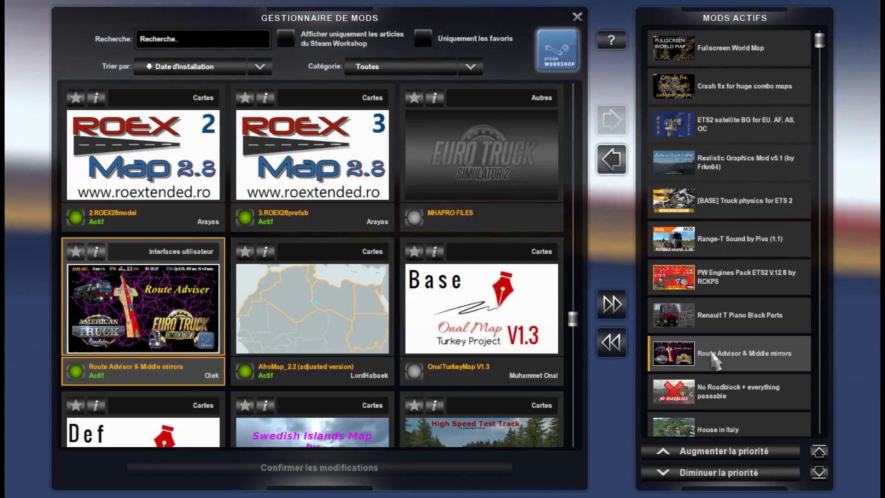
Step: Review Renault T Piano Black Parts, PW Engines Pack V.12.8, Range-T Sound by Piva and [BASE] Truck physics
click(717, 316)
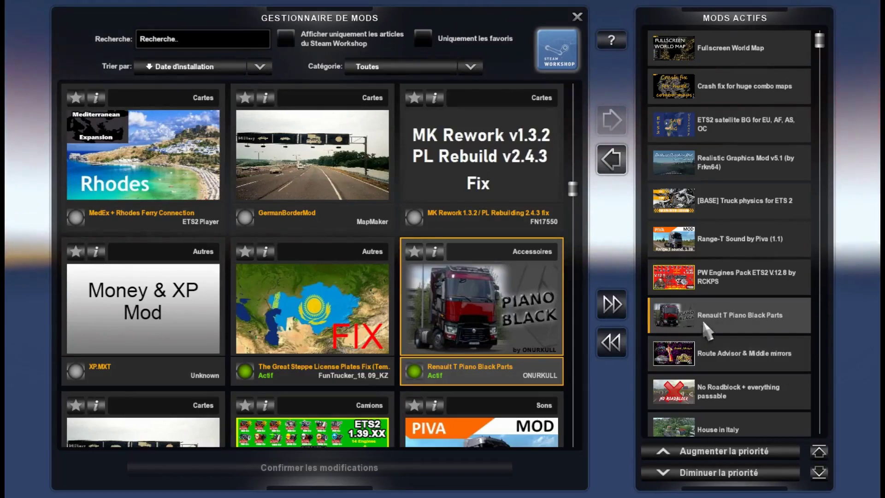
click(784, 280)
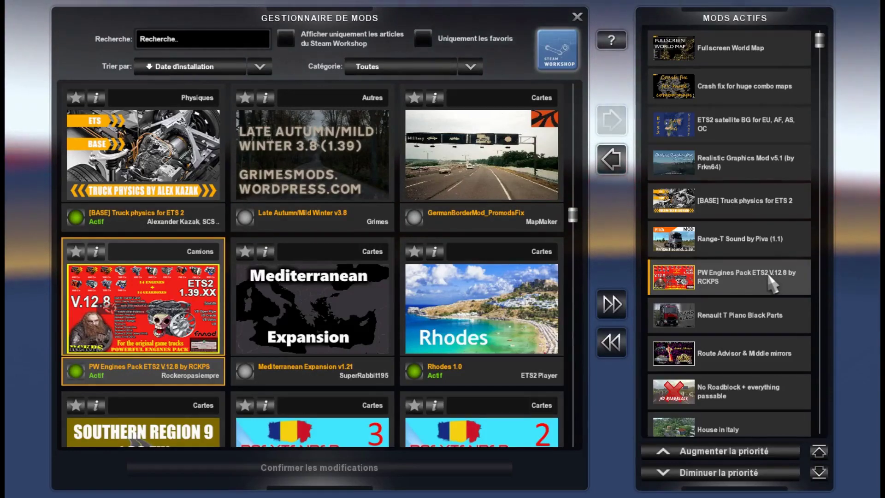
click(730, 246)
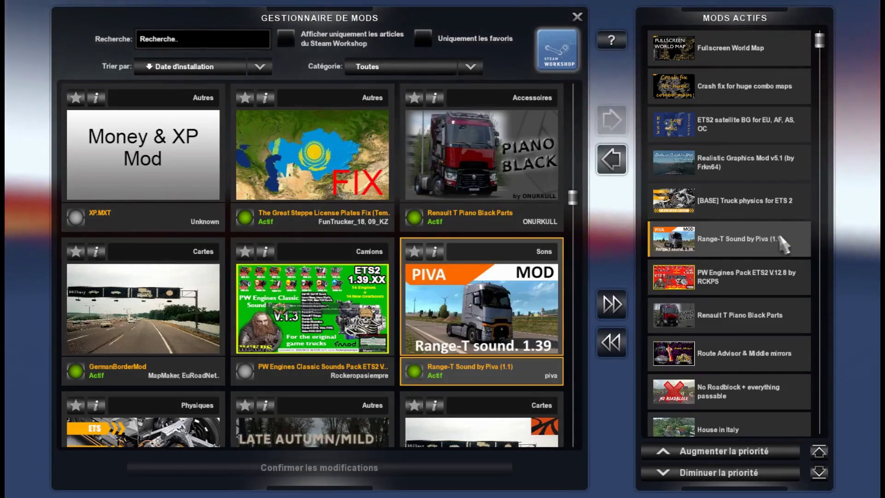
click(709, 212)
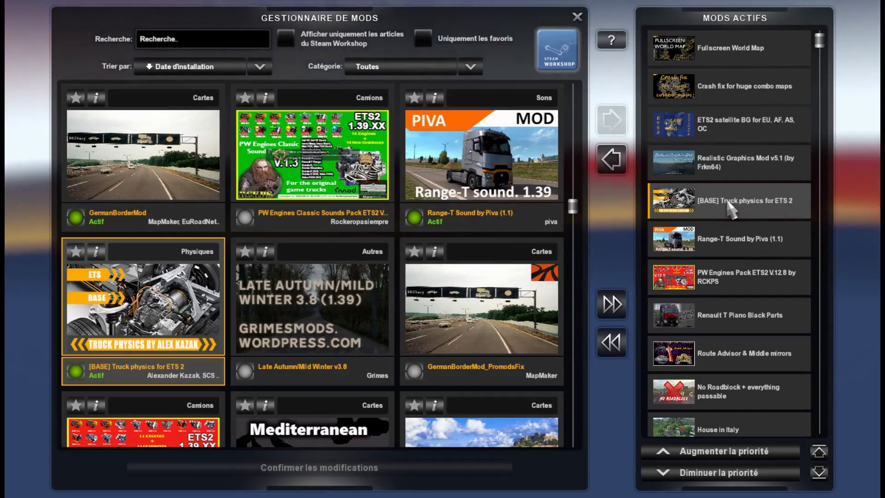
Step: Review Realistic Graphics Mod v5.1, ETS2 satellite BG and Crash fix for huge combo maps
click(731, 180)
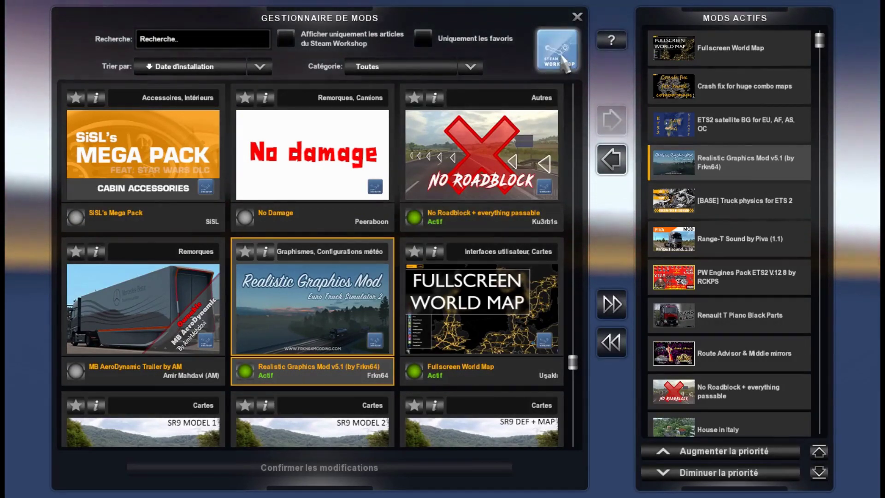
click(749, 130)
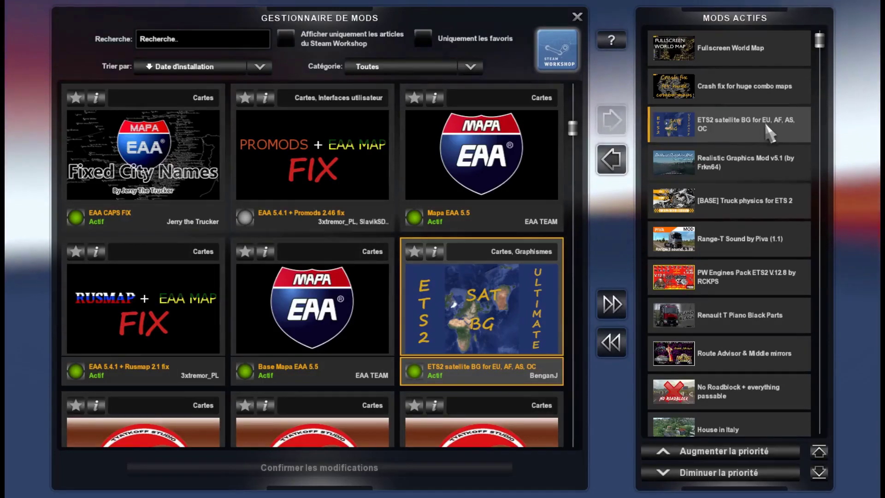
click(717, 86)
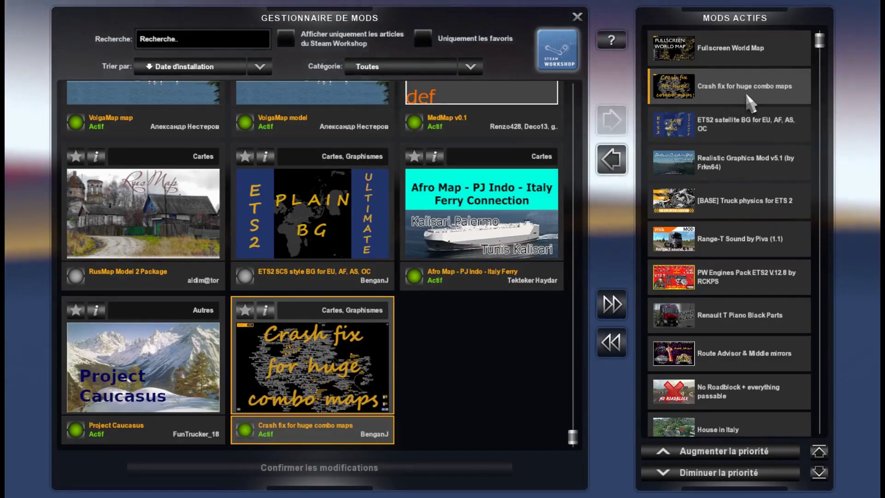
Step: Show the Fullscreen World Map card, the top-priority entry in Mods Actifs
click(734, 57)
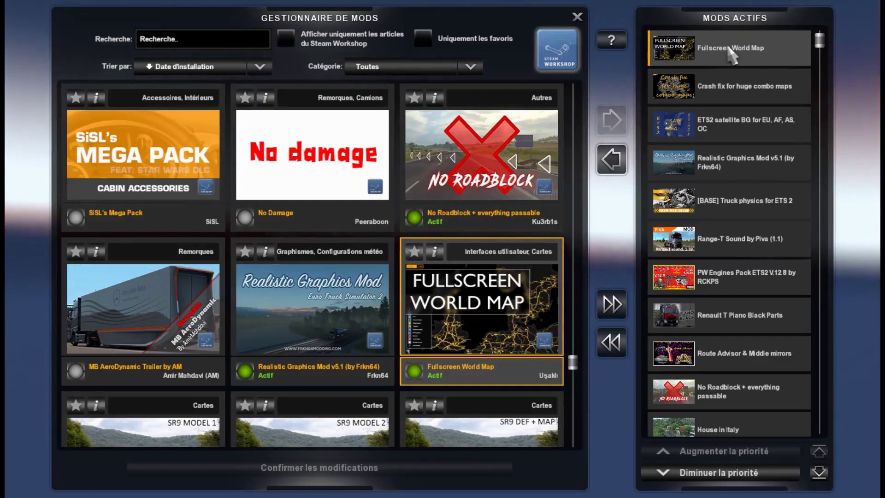